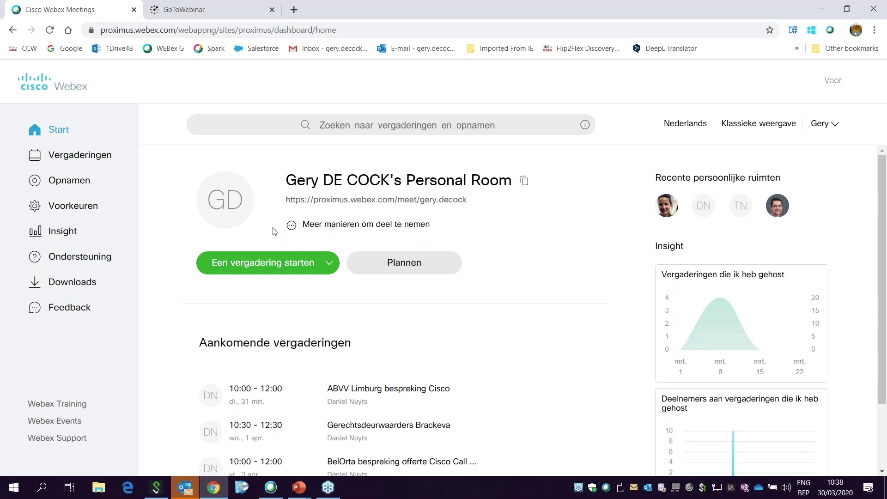
Switch to the Outlook calendar and create a new meeting titled "Sample meeting"
{"action": "left_click", "coordinate": [194, 493]}
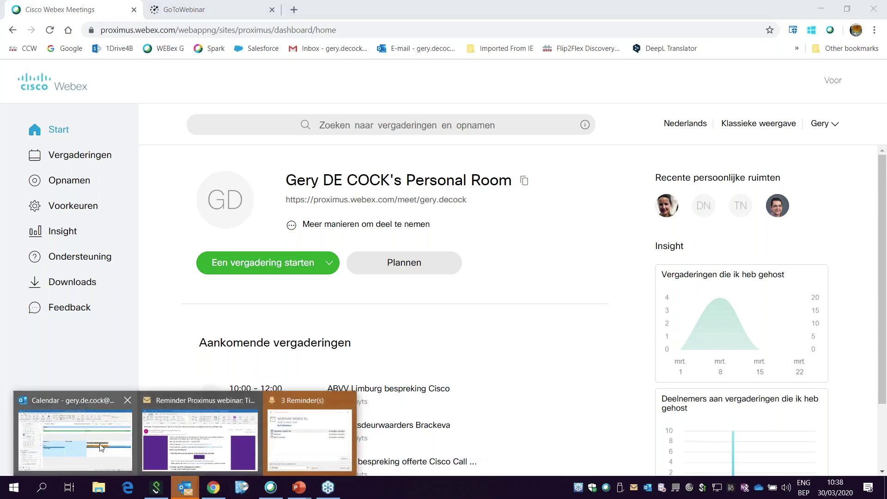
{"action": "left_click", "coordinate": [70, 439]}
{"action": "mouse_move", "coordinate": [439, 318]}
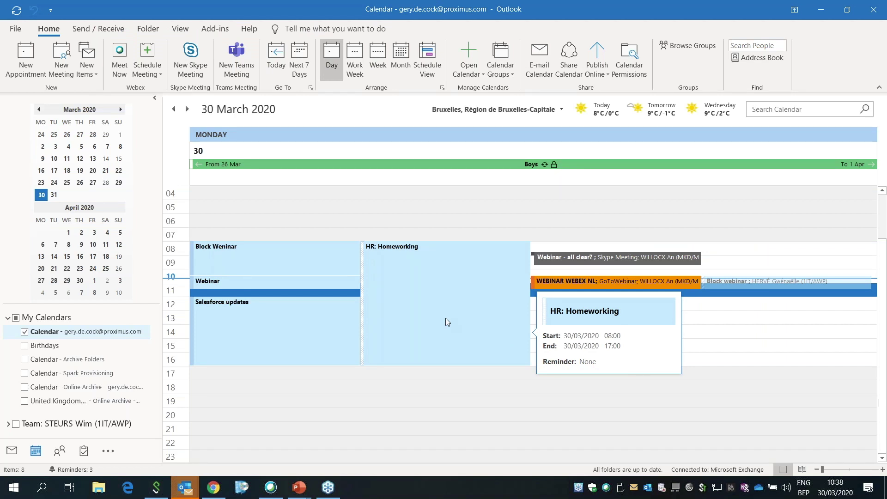
{"action": "left_click", "coordinate": [62, 60]}
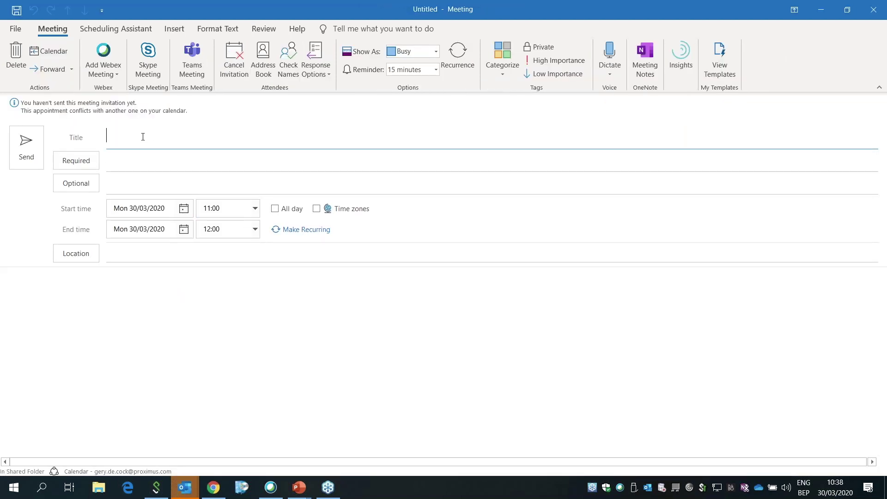
{"action": "type", "text": "Smple meeting"}
{"action": "left_click", "coordinate": [111, 138]}
{"action": "type", "text": "a"}
Add a colleague as required attendee of the meeting by searching on the first name and choosing the matching suggestion
{"action": "left_click", "coordinate": [93, 161]}
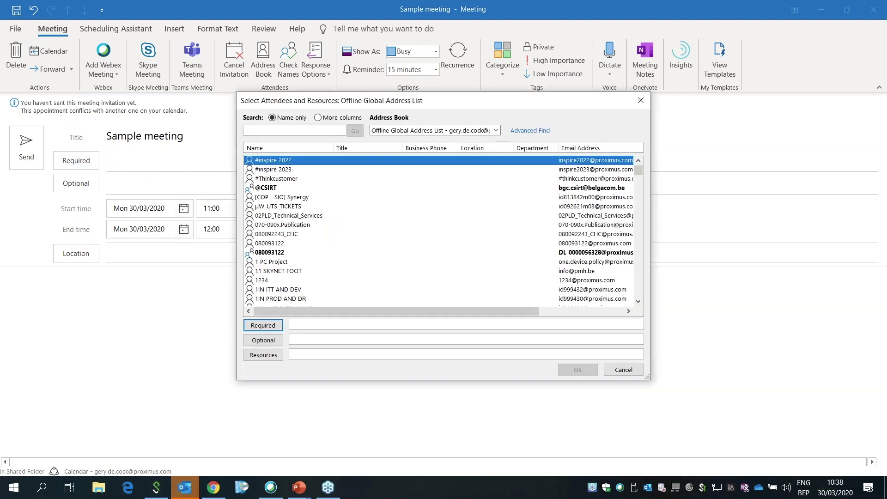
{"action": "left_click", "coordinate": [619, 371]}
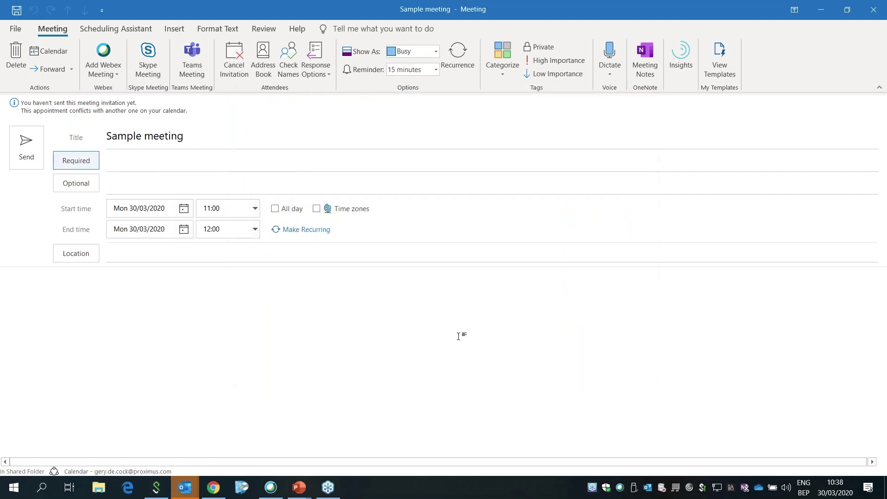
{"action": "left_click", "coordinate": [140, 168]}
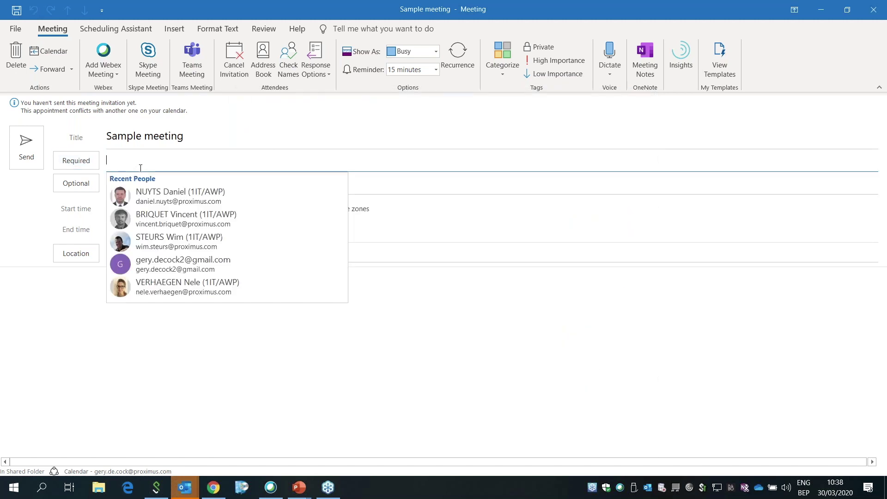
{"action": "type", "text": "wim"}
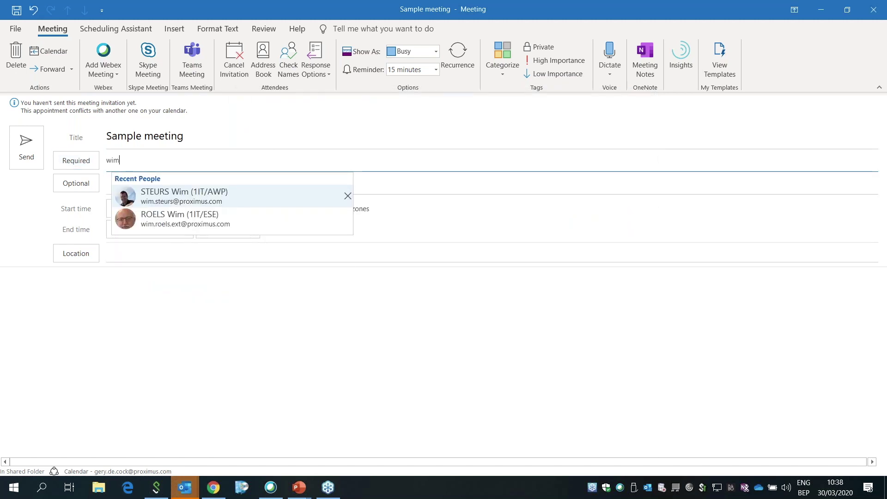
{"action": "left_click", "coordinate": [157, 193]}
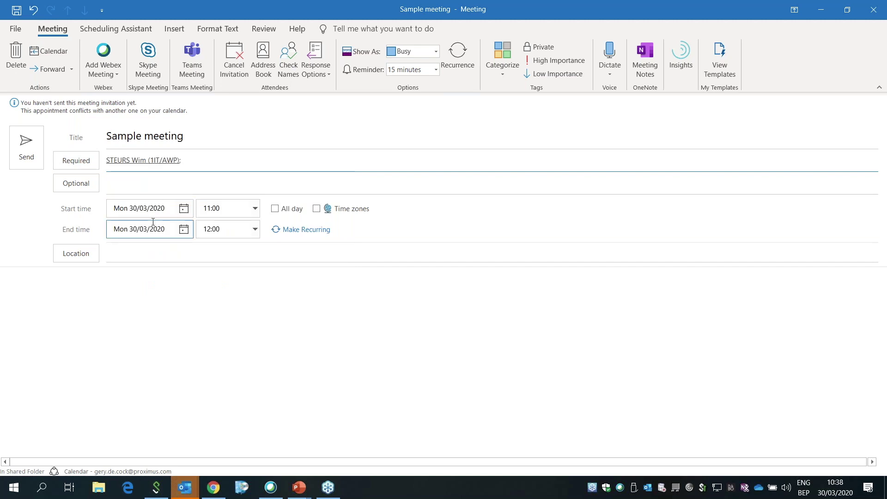
{"action": "left_click", "coordinate": [171, 250]}
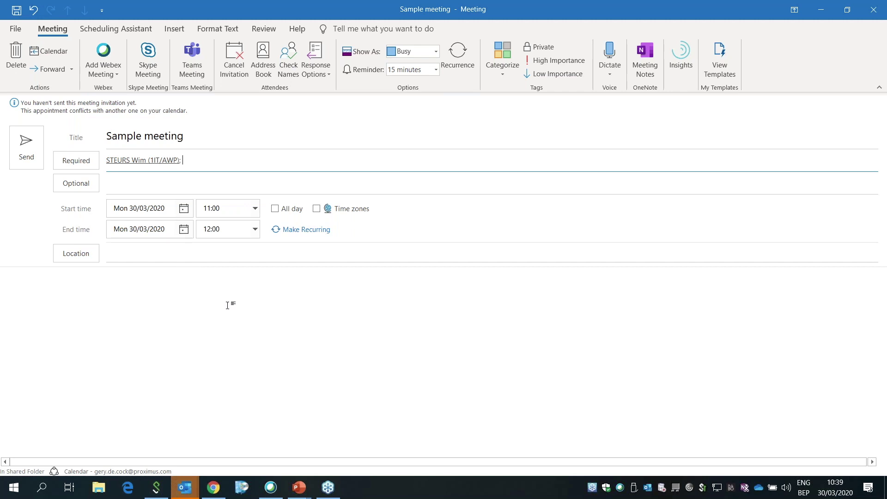
Add a Webex meeting to the invitation and review its Webex settings without changing them
{"action": "left_click", "coordinate": [108, 73]}
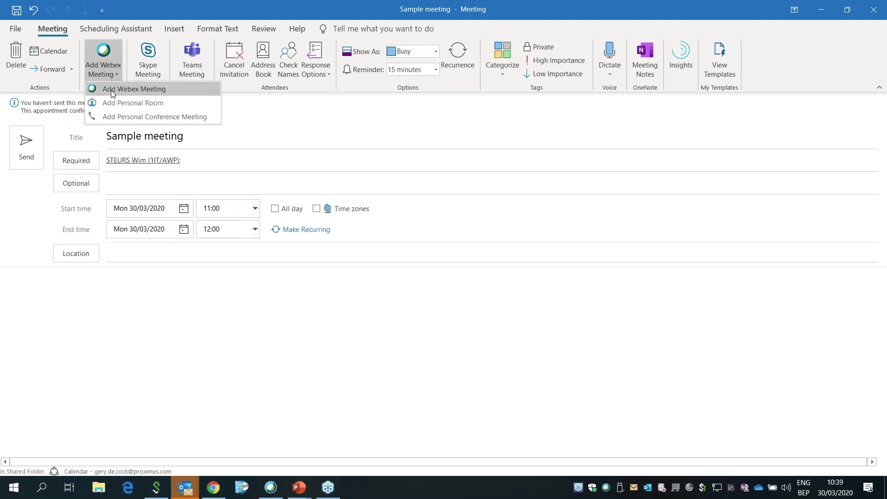
{"action": "left_click", "coordinate": [112, 94]}
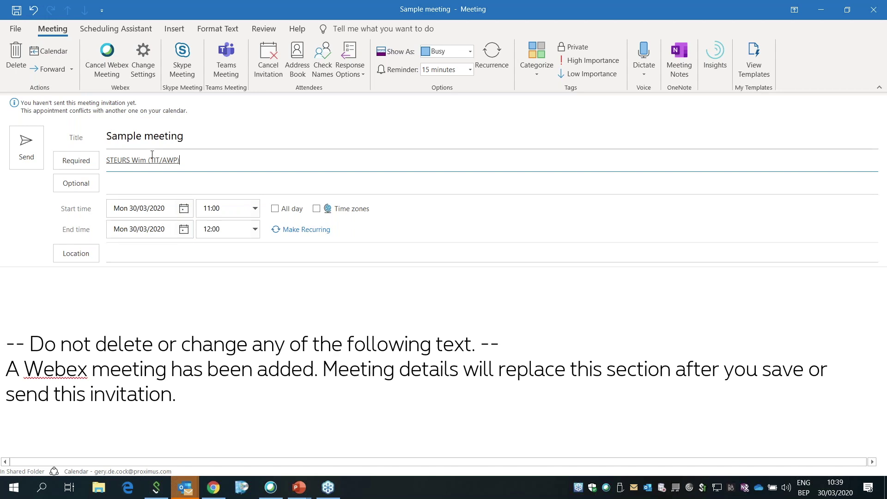
{"action": "left_click", "coordinate": [144, 66]}
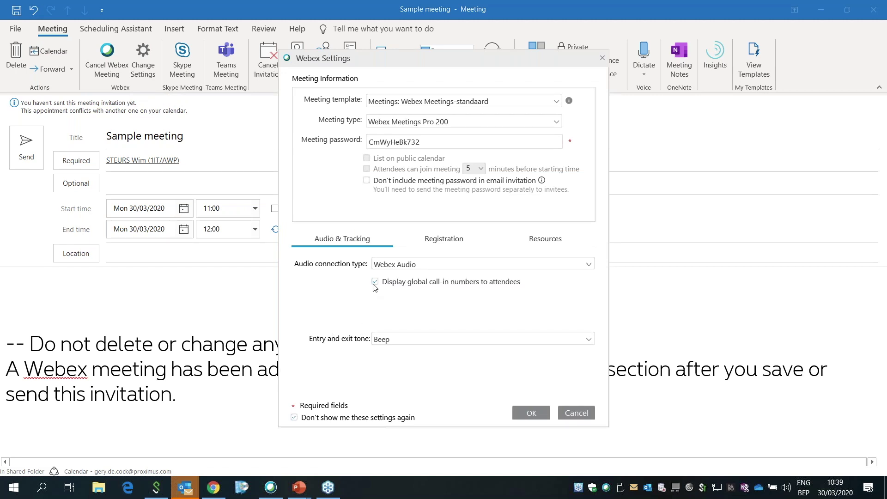
{"action": "double_click", "coordinate": [430, 142]}
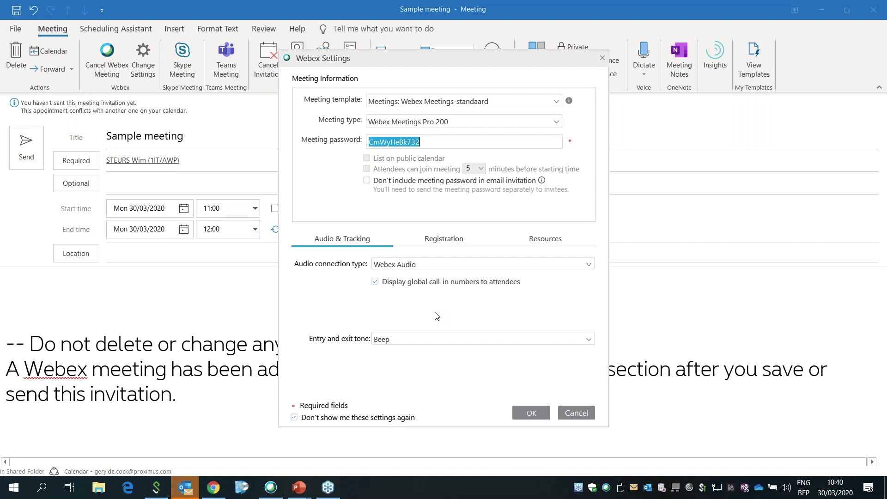
{"action": "left_click", "coordinate": [575, 412]}
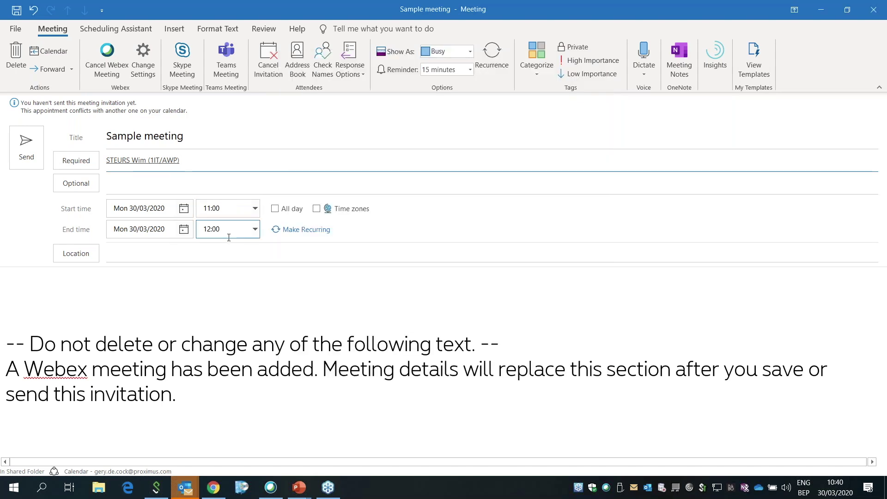
Set the meeting location to "Webex" and send the invitation
{"action": "left_click", "coordinate": [159, 252]}
{"action": "type", "text": "Web"}
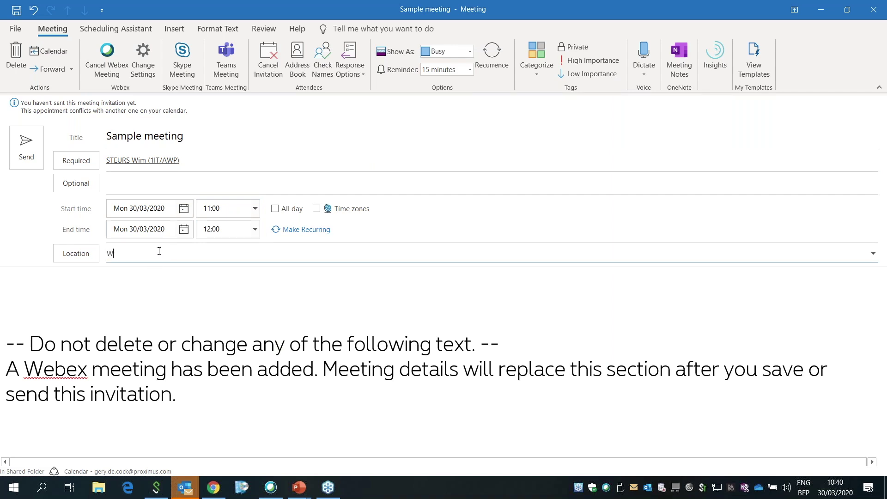
{"action": "key", "text": "BackSpace"}
{"action": "key", "text": "BackSpace"}
{"action": "type", "text": "ebex"}
{"action": "left_click", "coordinate": [24, 162]}
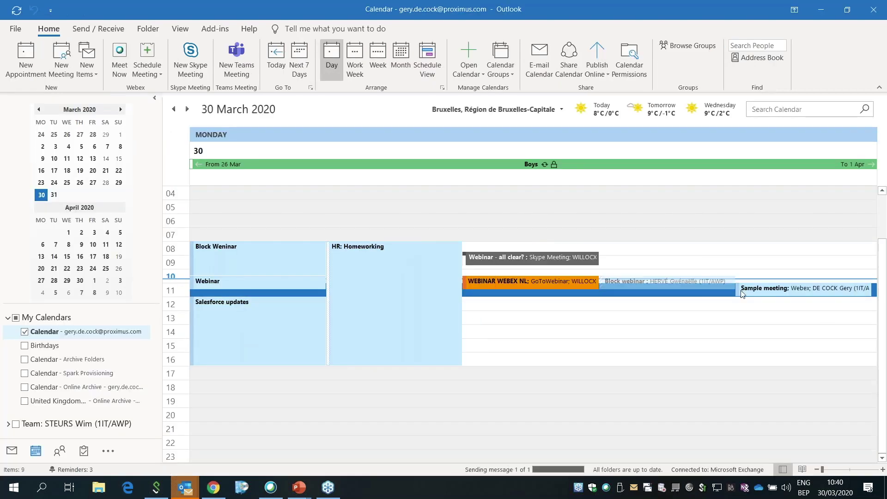
Open the sent "Sample meeting" from the calendar, examine the Webex join, phone and video system details in its body, and close it
{"action": "mouse_move", "coordinate": [742, 294]}
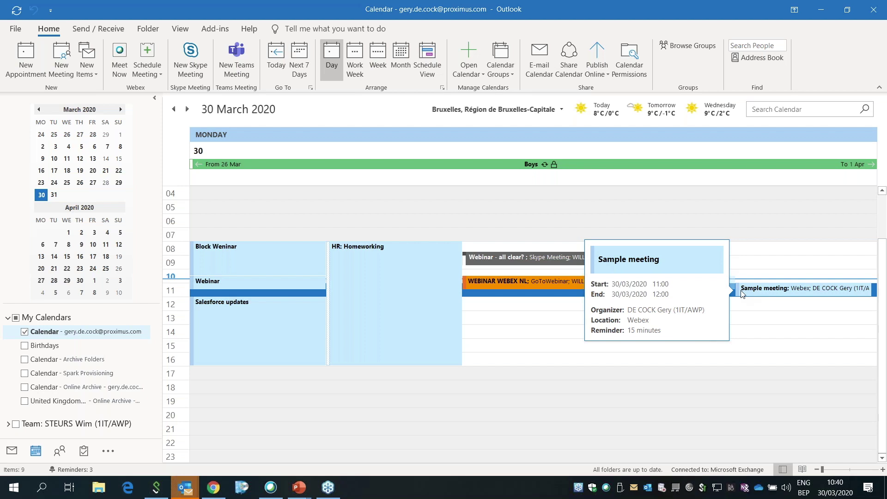
{"action": "left_click", "coordinate": [777, 294]}
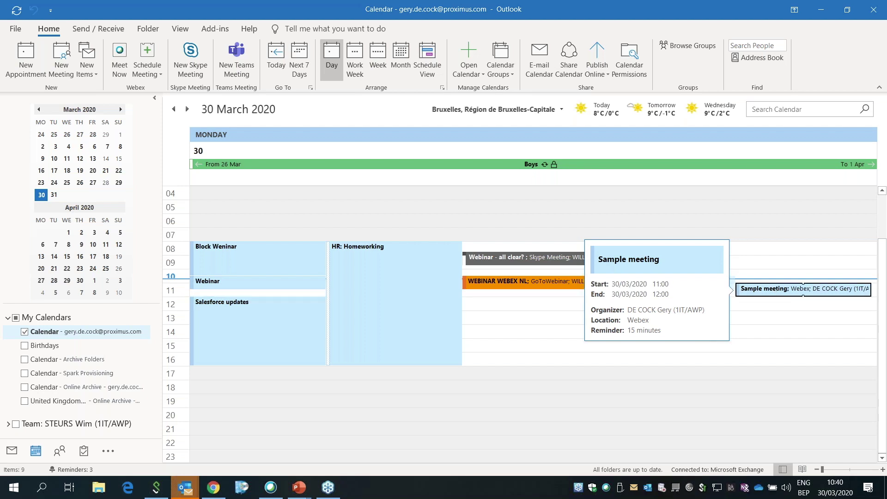
{"action": "double_click", "coordinate": [803, 290]}
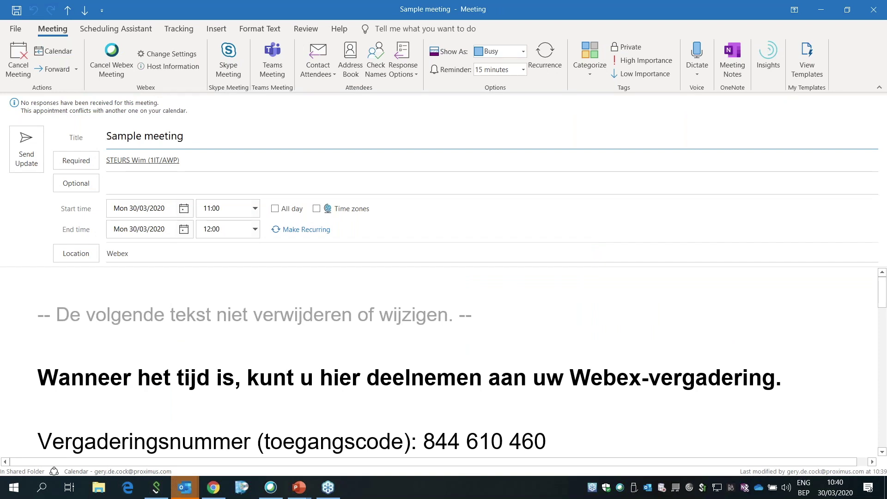
{"action": "scroll", "coordinate": [773, 290], "scroll_direction": "down", "scroll_amount": 3}
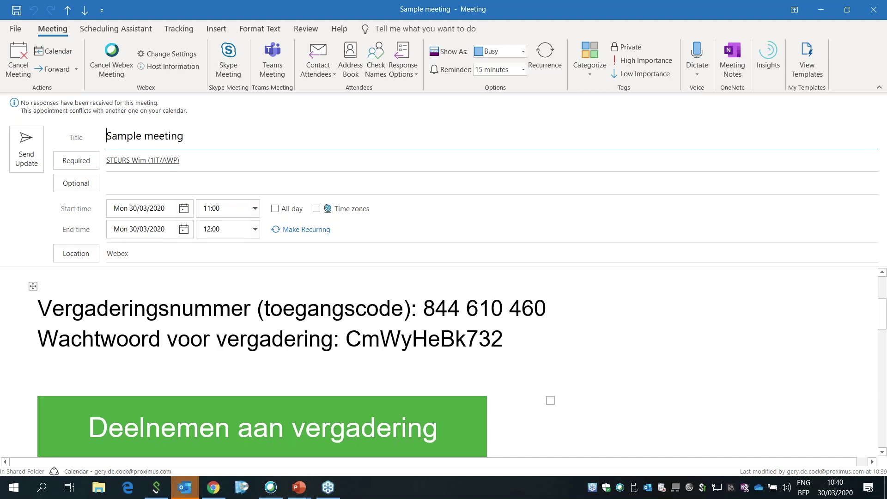
{"action": "scroll", "coordinate": [444, 361], "scroll_direction": "up", "scroll_amount": 2}
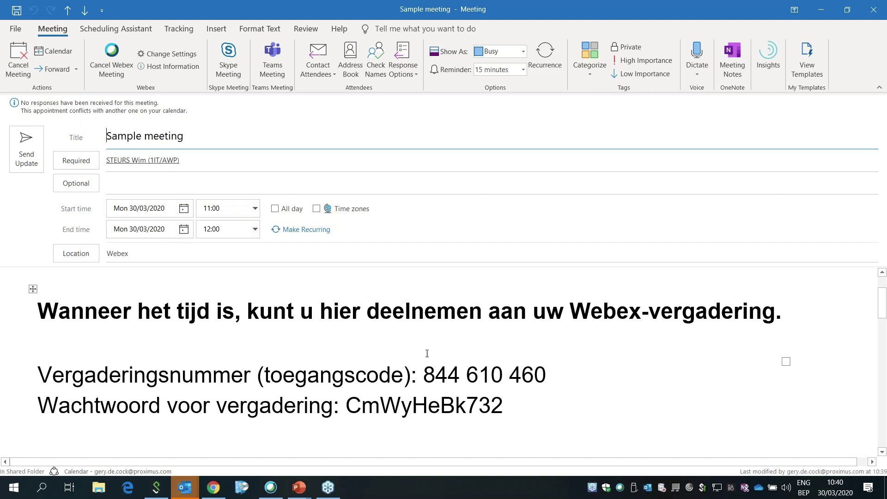
{"action": "scroll", "coordinate": [427, 353], "scroll_direction": "down", "scroll_amount": 4}
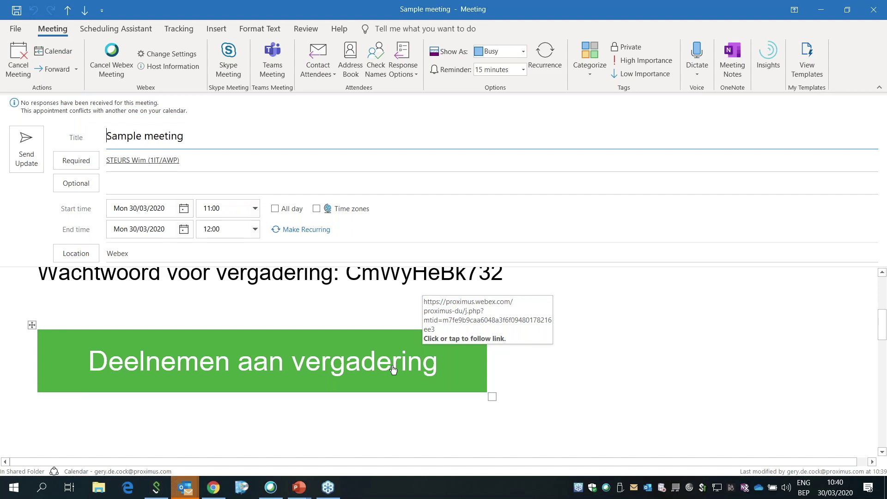
{"action": "scroll", "coordinate": [392, 369], "scroll_direction": "down", "scroll_amount": 5}
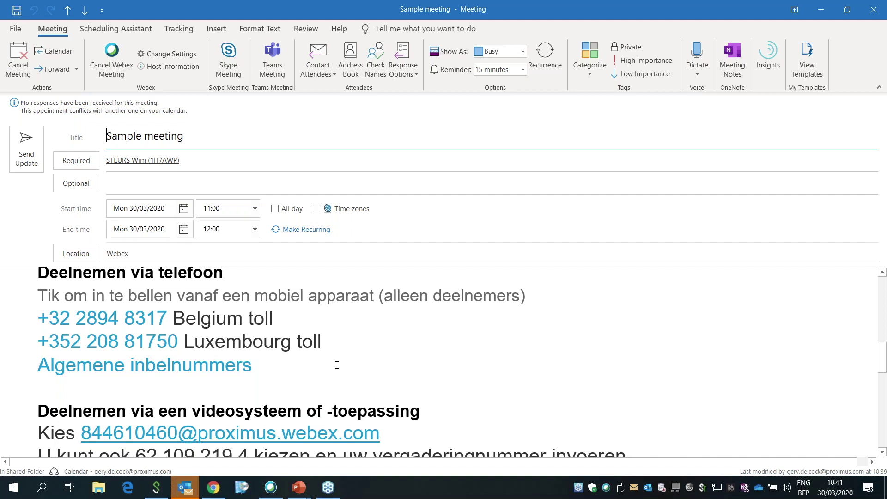
{"action": "scroll", "coordinate": [337, 365], "scroll_direction": "down", "scroll_amount": 1}
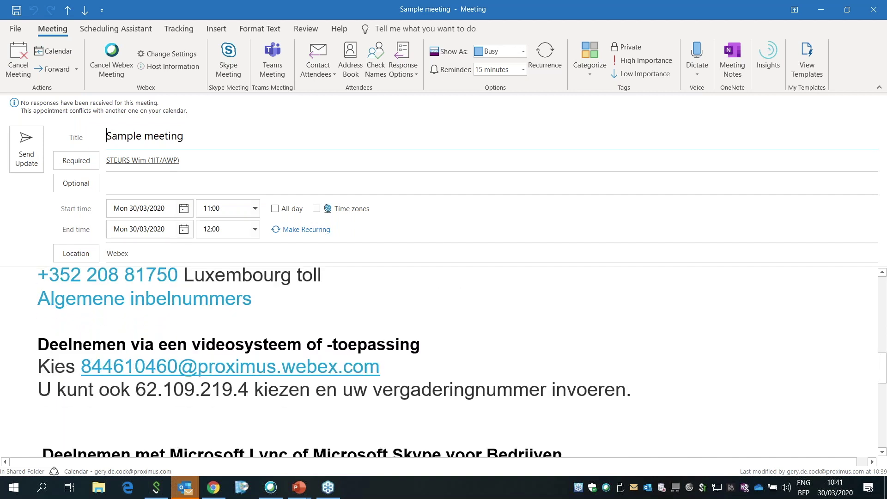
{"action": "scroll", "coordinate": [337, 365], "scroll_direction": "down", "scroll_amount": 1}
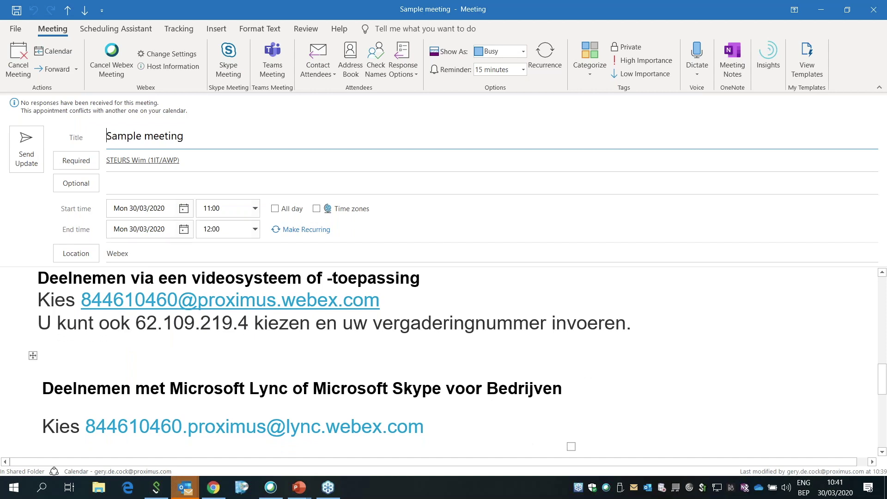
{"action": "scroll", "coordinate": [443, 360], "scroll_direction": "down", "scroll_amount": 5}
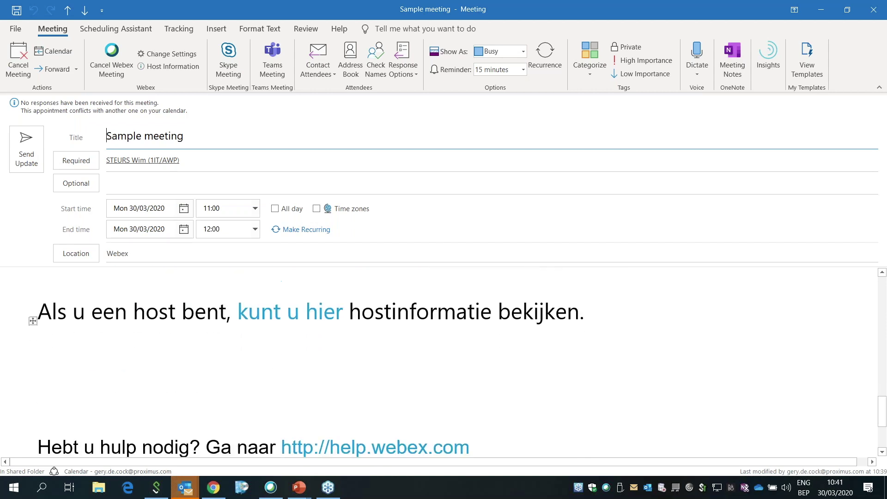
{"action": "scroll", "coordinate": [337, 360], "scroll_direction": "up", "scroll_amount": 5}
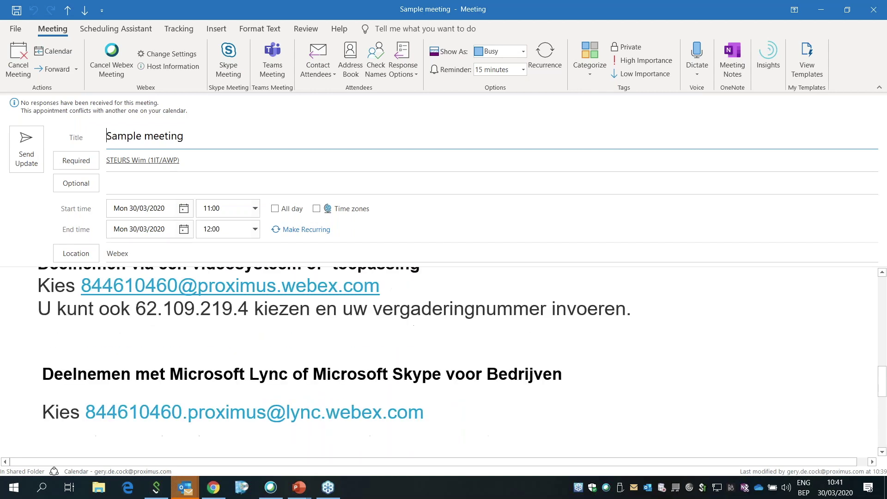
{"action": "scroll", "coordinate": [444, 360], "scroll_direction": "up", "scroll_amount": 1}
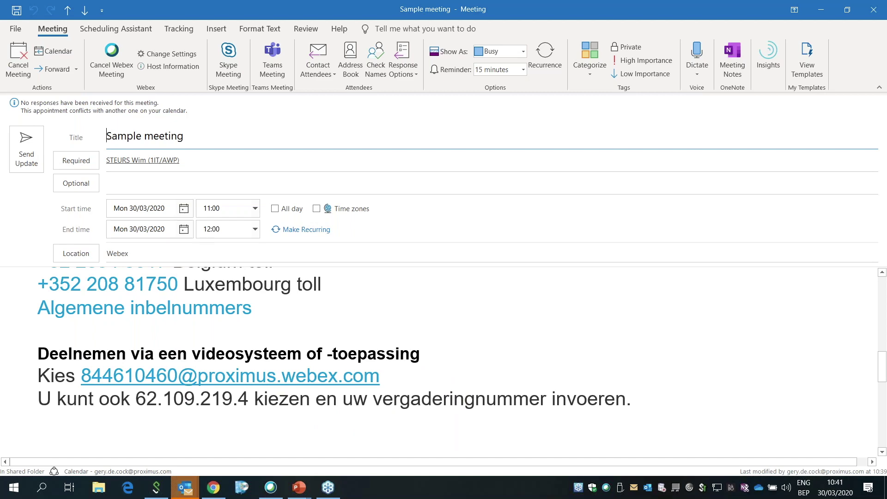
{"action": "key", "text": "Escape"}
Switch to the Webex site in the browser and start planning a meeting with the topic "Sample meeting"
{"action": "key", "text": "alt+Tab"}
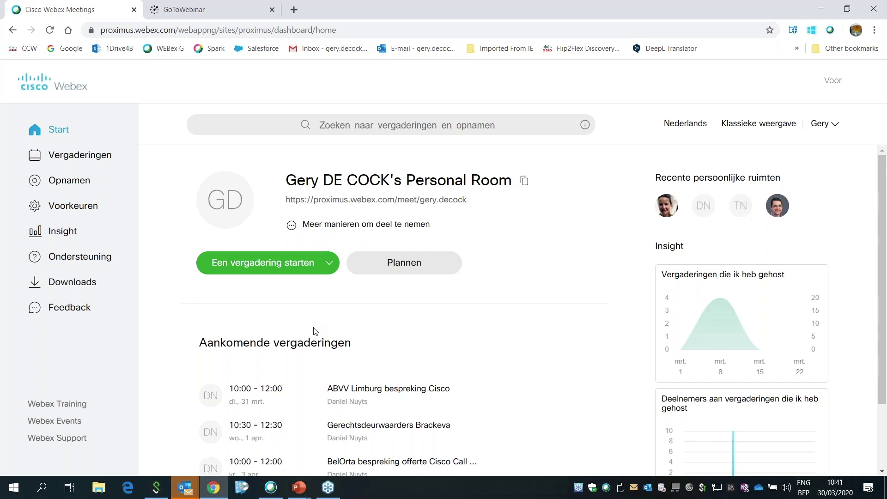
{"action": "left_click", "coordinate": [420, 266]}
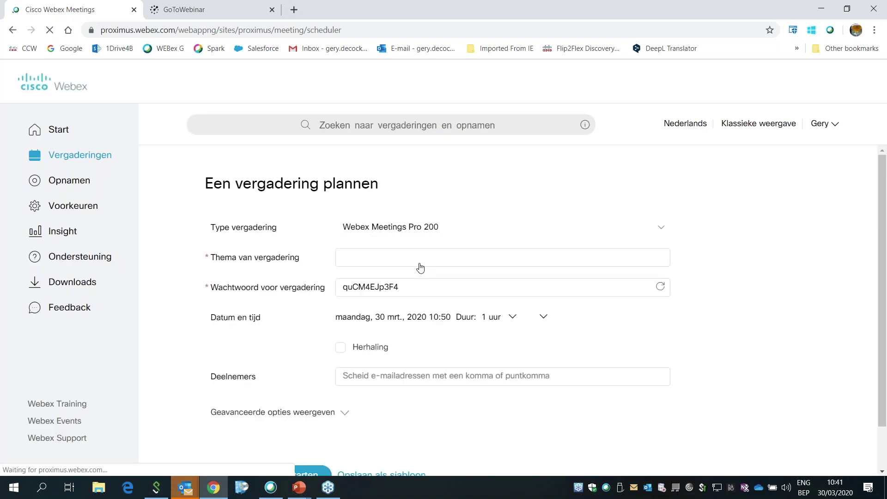
{"action": "left_click", "coordinate": [421, 261]}
{"action": "type", "text": "Sample me"}
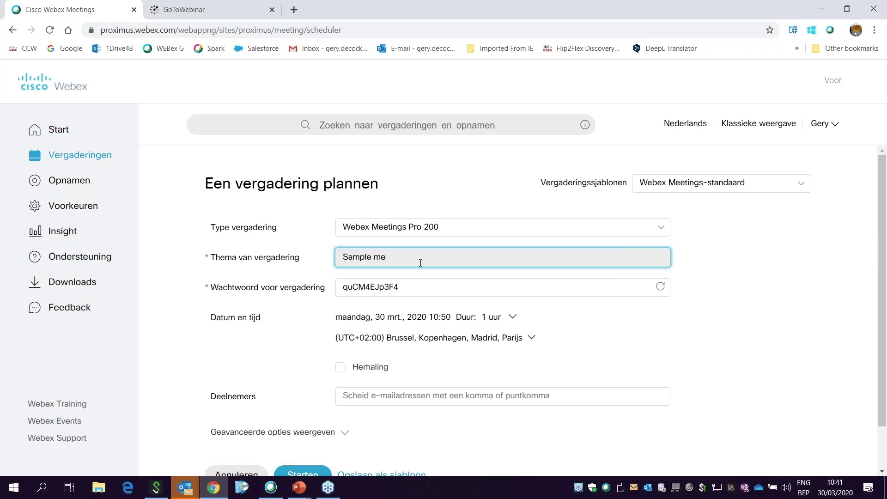
{"action": "type", "text": "eting"}
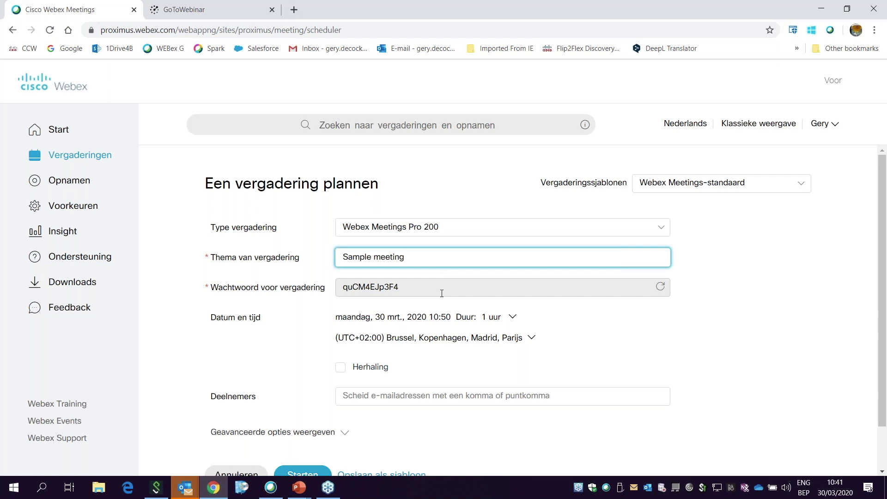
Add the host's own work e-mail address as participant from the recent contact suggestions
{"action": "left_click", "coordinate": [386, 398]}
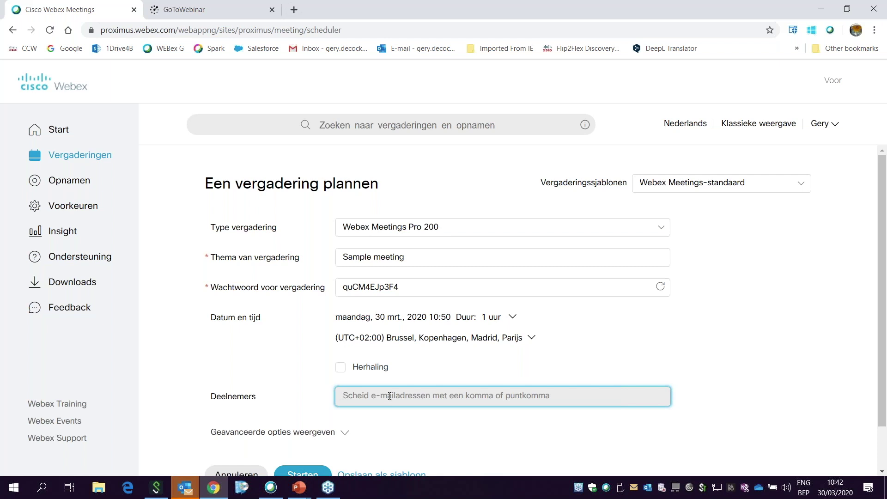
{"action": "type", "text": "gery"}
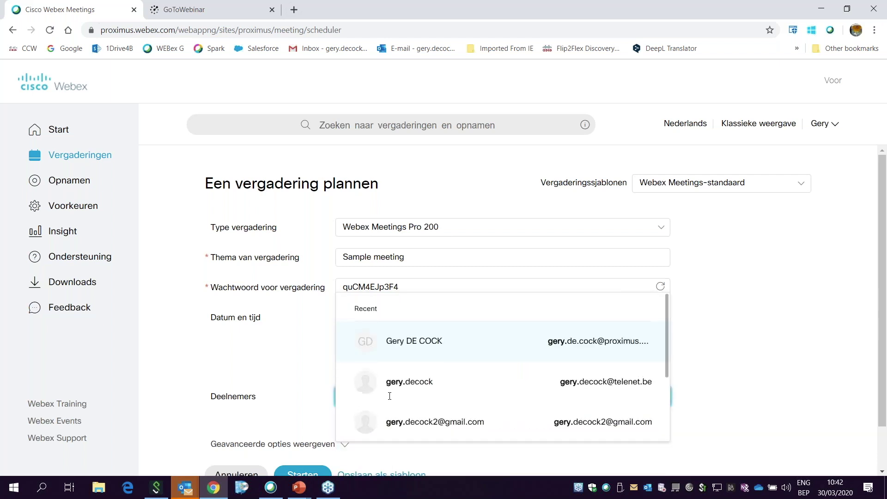
{"action": "left_click", "coordinate": [452, 340]}
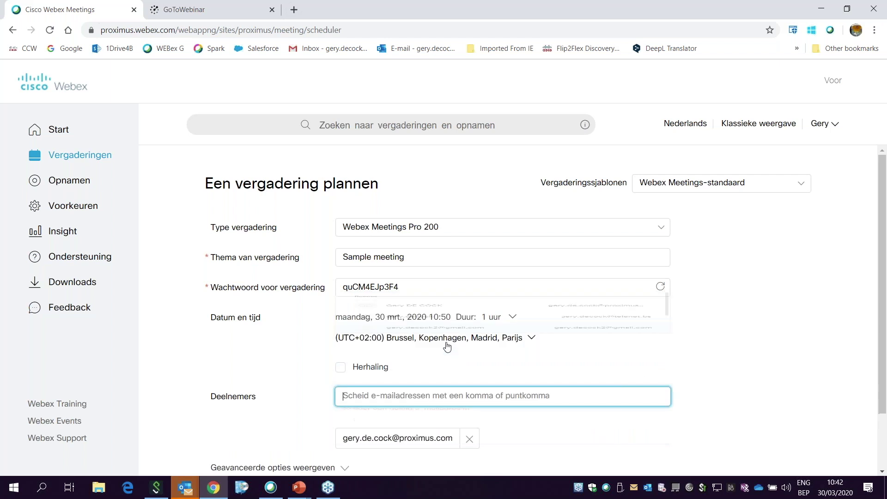
Move the planned meeting's start time to 11:50 on the same day, then review the completed planning form
{"action": "scroll", "coordinate": [421, 402], "scroll_direction": "down", "scroll_amount": 2}
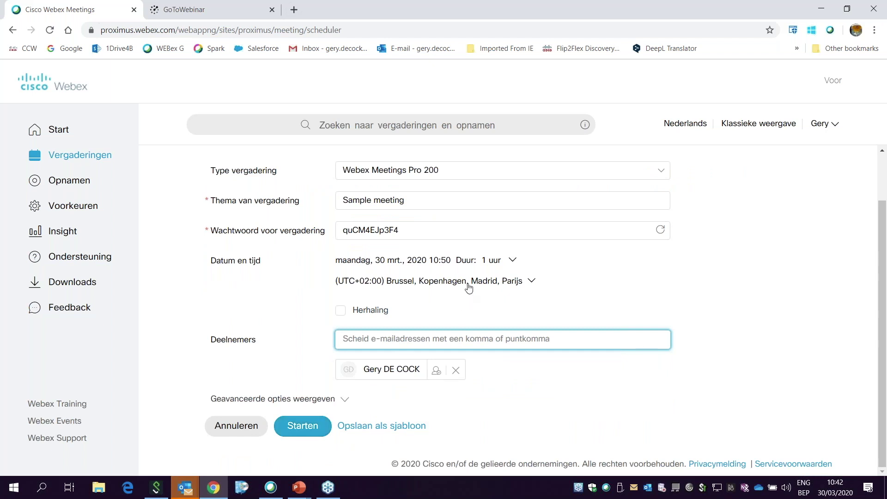
{"action": "left_click", "coordinate": [512, 264]}
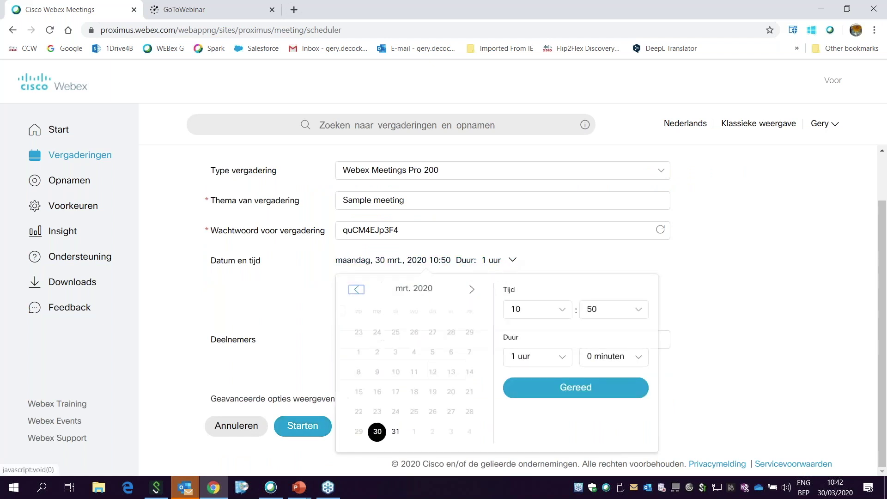
{"action": "left_click", "coordinate": [564, 316]}
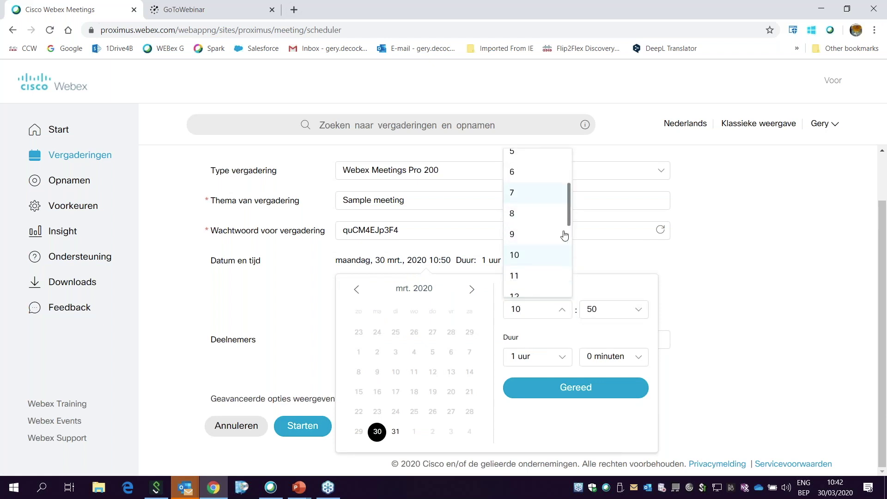
{"action": "left_click", "coordinate": [540, 281]}
{"action": "left_click", "coordinate": [554, 391]}
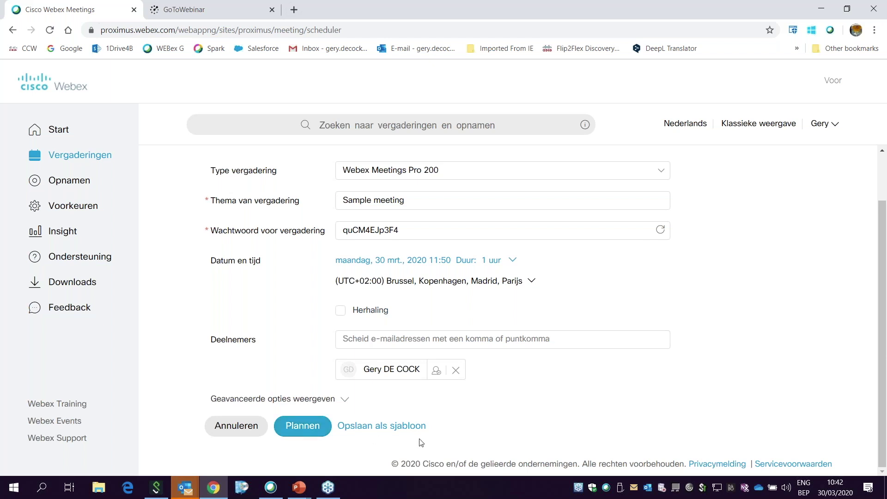
{"action": "scroll", "coordinate": [418, 410], "scroll_direction": "up", "scroll_amount": 2}
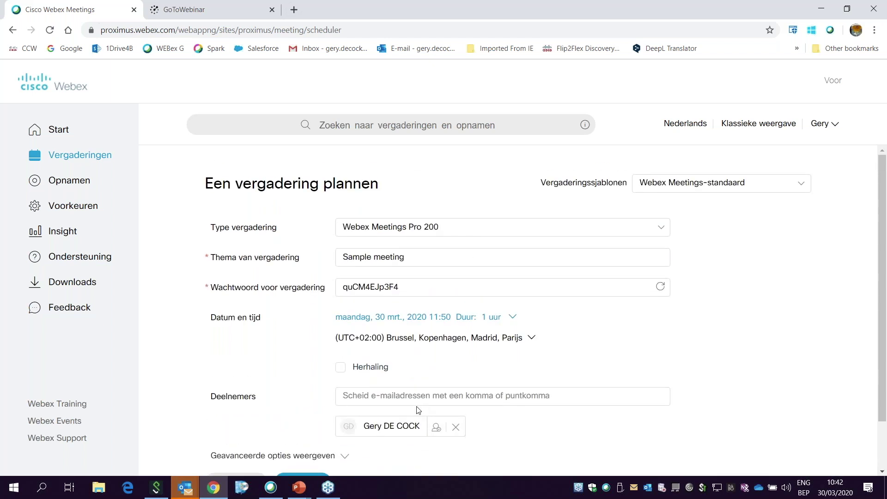
{"action": "scroll", "coordinate": [418, 410], "scroll_direction": "down", "scroll_amount": 2}
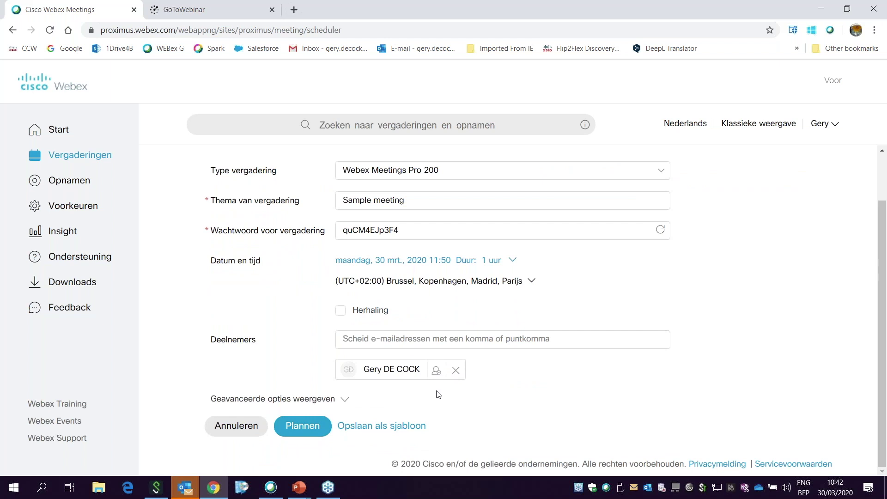
{"action": "scroll", "coordinate": [438, 394], "scroll_direction": "up", "scroll_amount": 2}
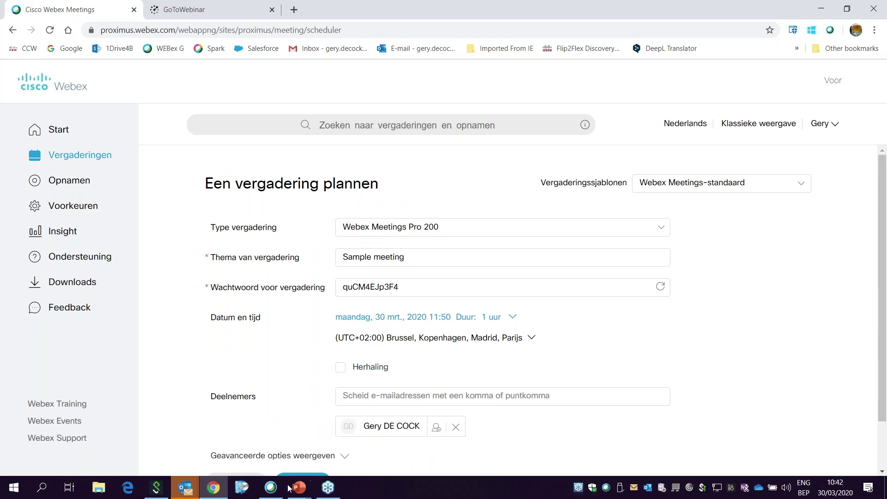
Switch to the Cisco Webex Meetings desktop app, examine its upcoming meetings including "Sample meeting", and minimize it
{"action": "left_click", "coordinate": [274, 486]}
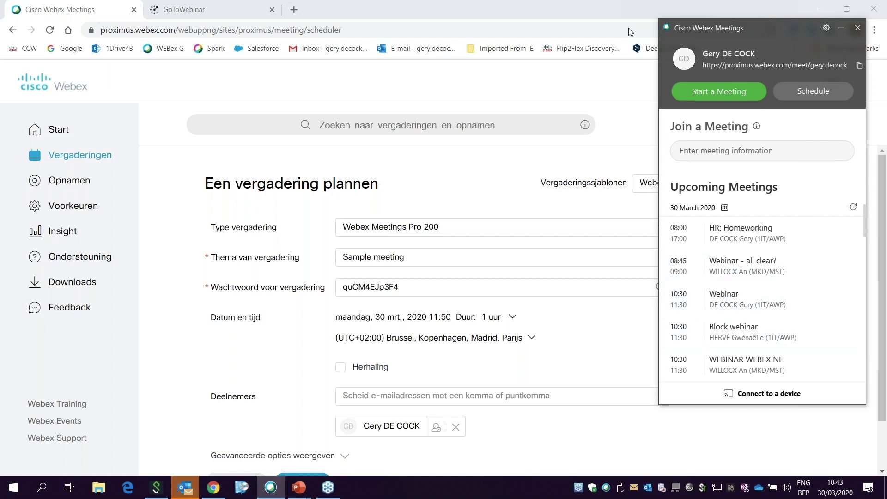
{"action": "left_click_drag", "start_coordinate": [755, 30], "coordinate": [611, 24]}
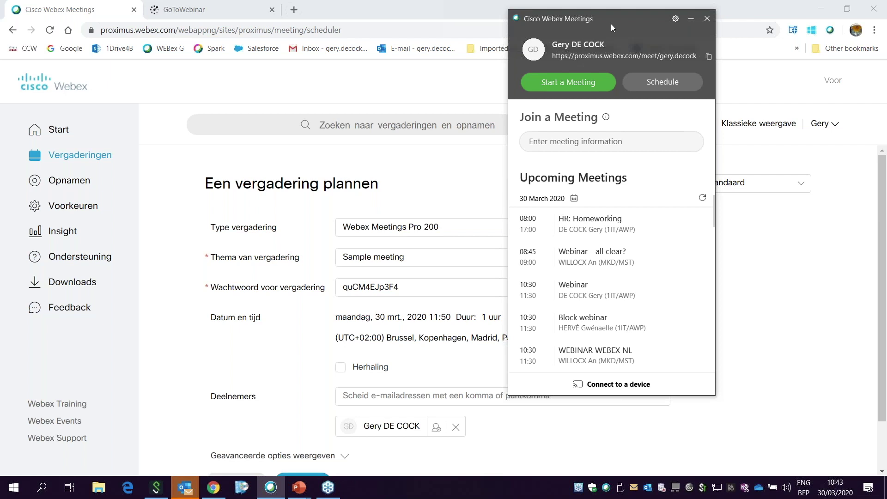
{"action": "scroll", "coordinate": [621, 230], "scroll_direction": "down", "scroll_amount": 2}
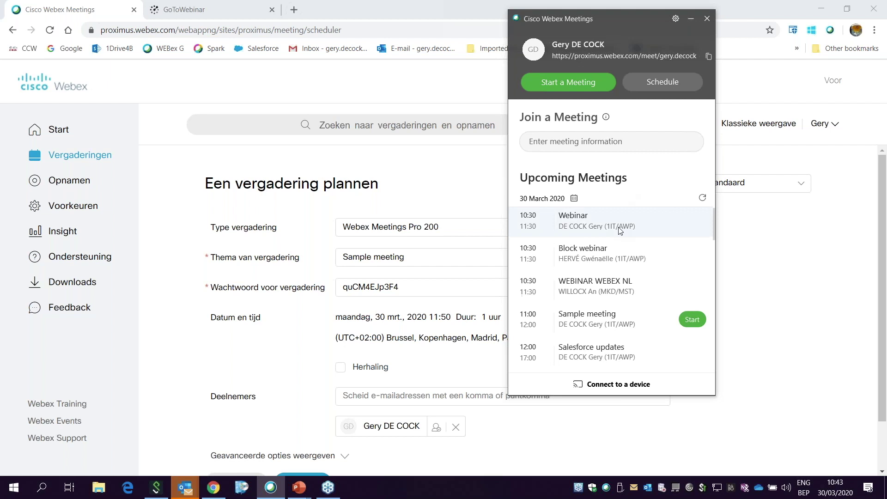
{"action": "scroll", "coordinate": [620, 231], "scroll_direction": "down", "scroll_amount": 1}
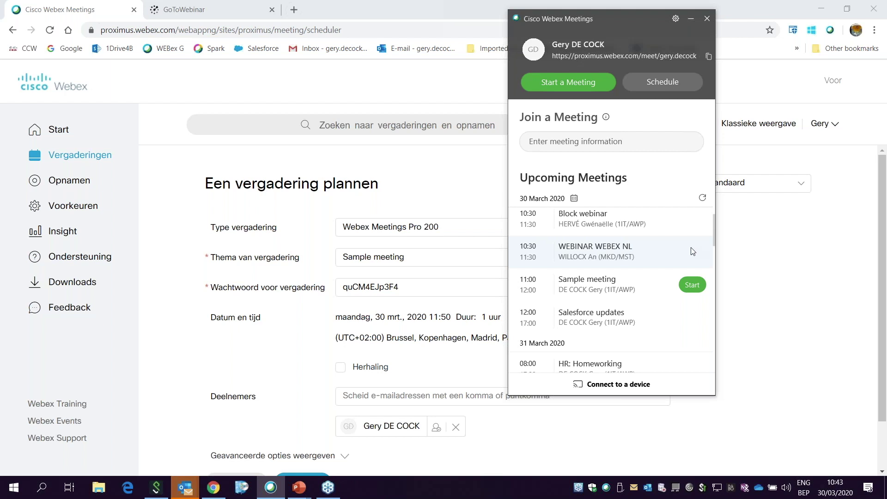
{"action": "left_click", "coordinate": [691, 20]}
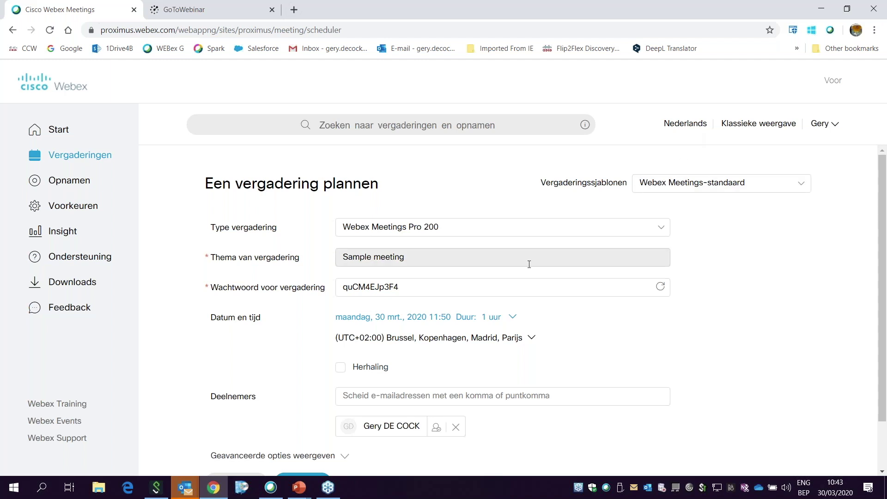
Switch to the Outlook calendar and open the 11:00 "Sample meeting" appointment
{"action": "left_click", "coordinate": [184, 487]}
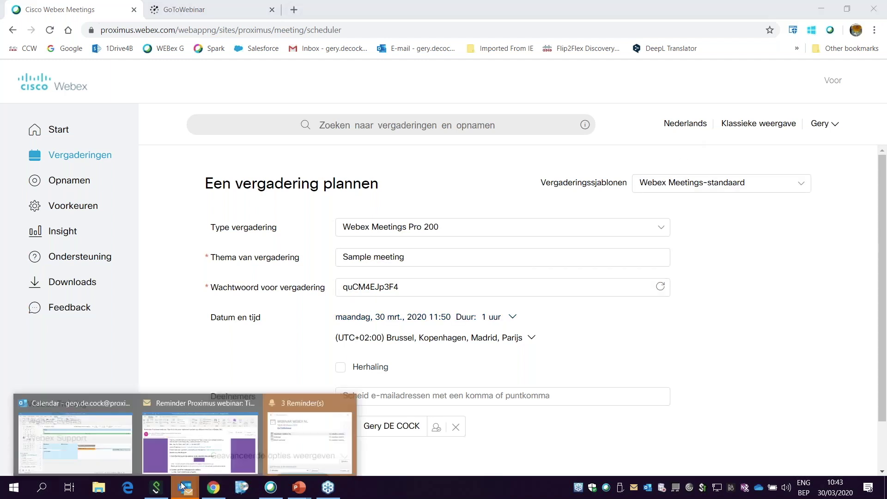
{"action": "left_click", "coordinate": [124, 459]}
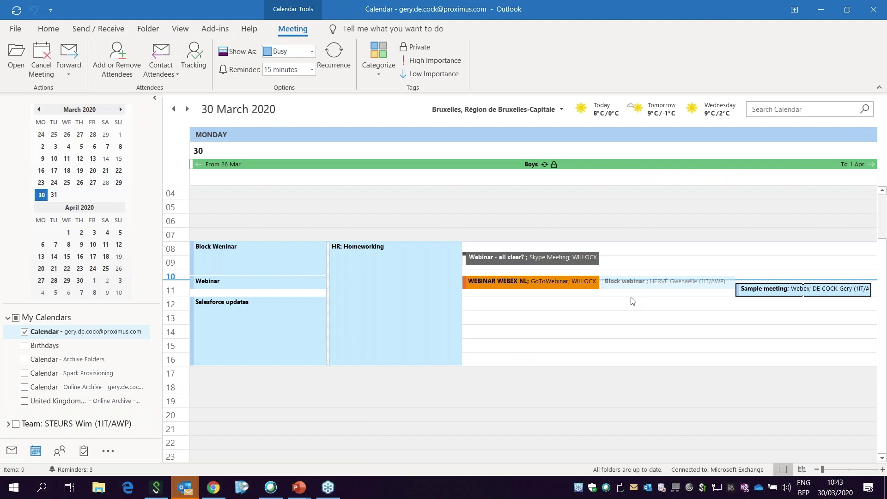
{"action": "left_click", "coordinate": [754, 289]}
{"action": "double_click", "coordinate": [754, 289]}
{"action": "key", "text": "End"}
{"action": "left_click", "coordinate": [790, 332]}
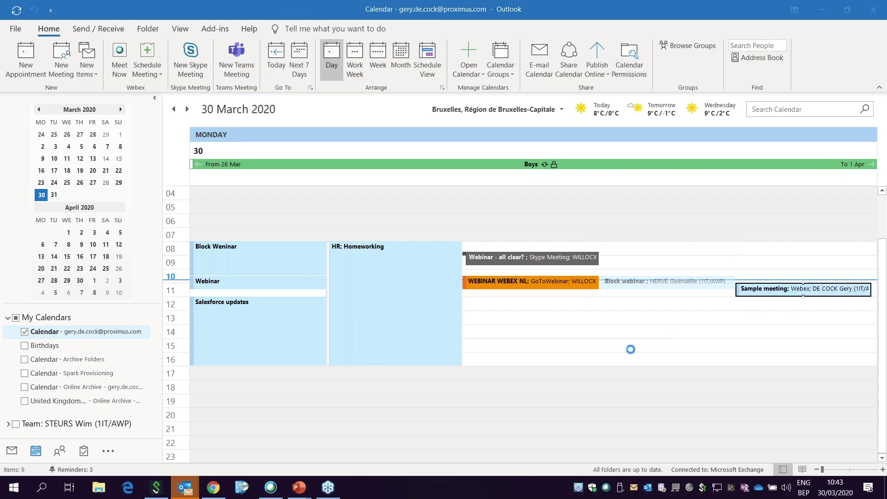
{"action": "key", "text": "Return"}
Follow the "Deelnemen aan vergadering" link in the invitation body and allow the browser to open the Cisco Webex Meeting application
{"action": "scroll", "coordinate": [630, 349], "scroll_direction": "down", "scroll_amount": 1}
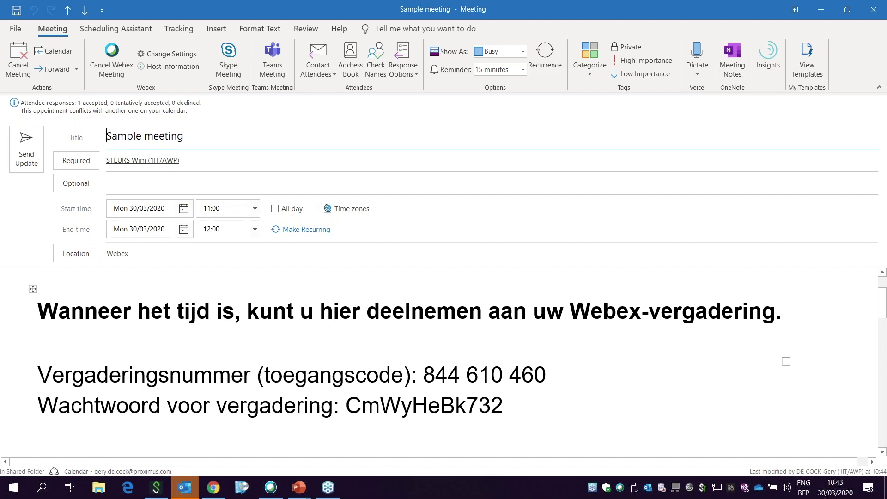
{"action": "scroll", "coordinate": [553, 428], "scroll_direction": "down", "scroll_amount": 4}
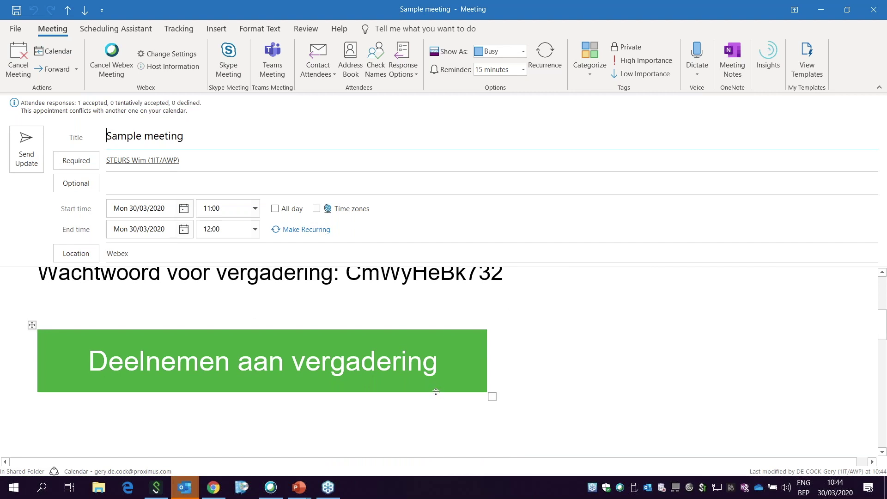
{"action": "left_click", "coordinate": [365, 364], "text": "ctrl"}
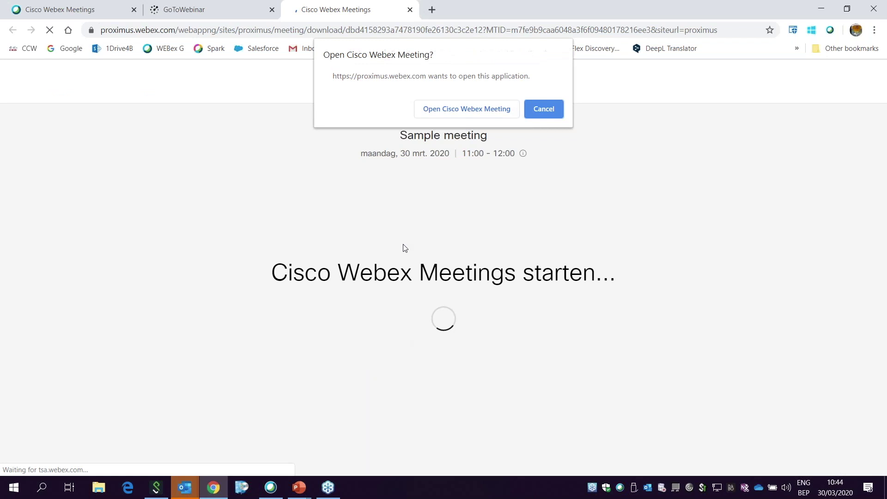
{"action": "left_click", "coordinate": [446, 110]}
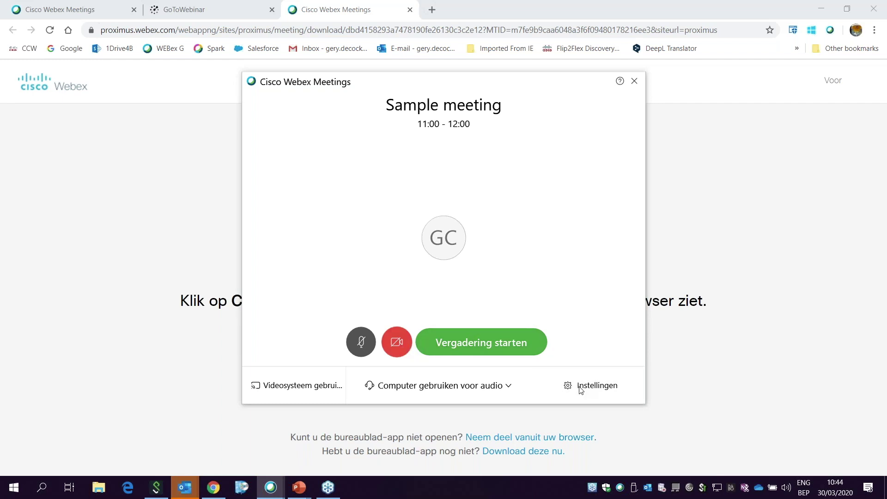
Choose the Room Kit Mini HD Camera as camera in the meeting's audio and video settings
{"action": "left_click", "coordinate": [581, 388]}
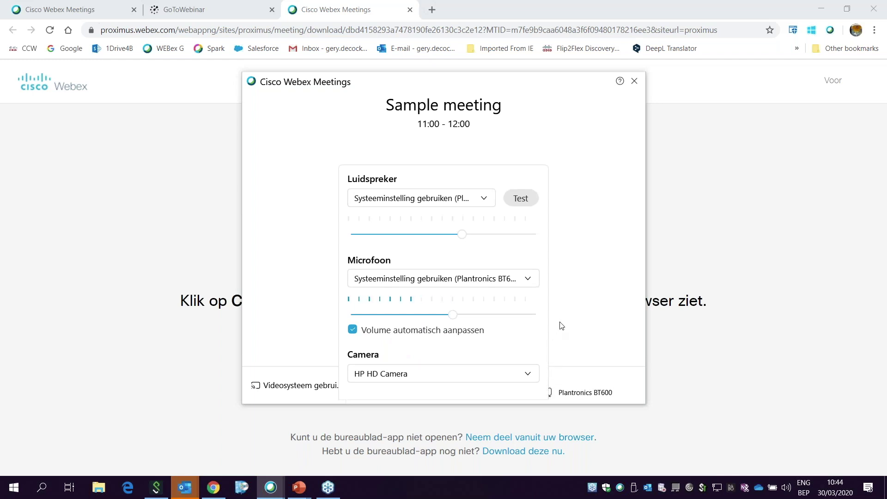
{"action": "left_click", "coordinate": [529, 375]}
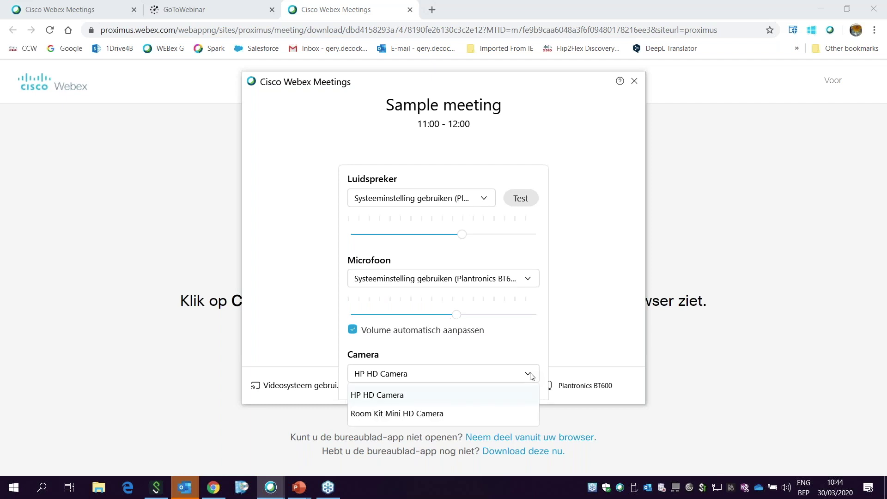
{"action": "left_click", "coordinate": [445, 414]}
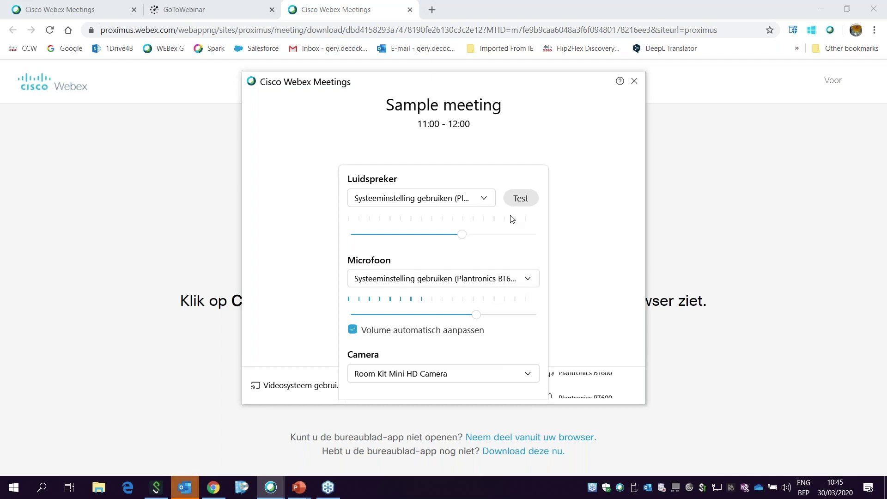
Set both the speaker and the microphone to the Room Kit Mini Digital Audio device
{"action": "left_click", "coordinate": [485, 202]}
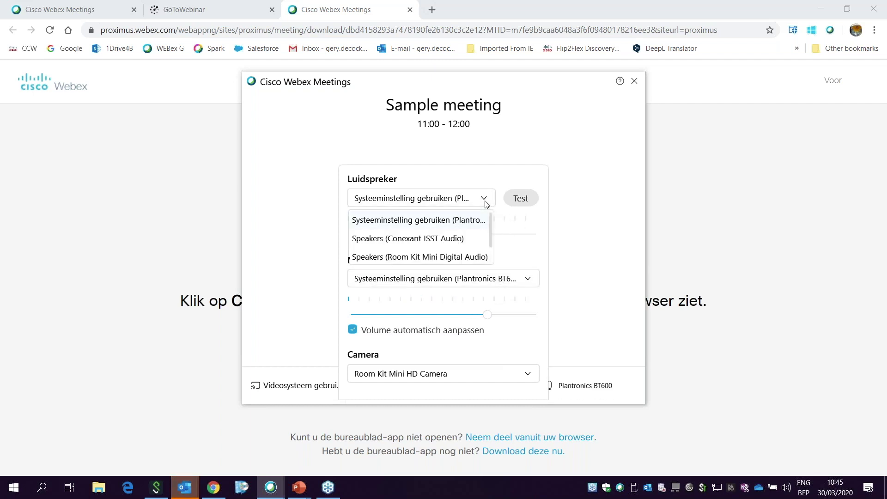
{"action": "left_click", "coordinate": [465, 258]}
{"action": "left_click", "coordinate": [518, 280]}
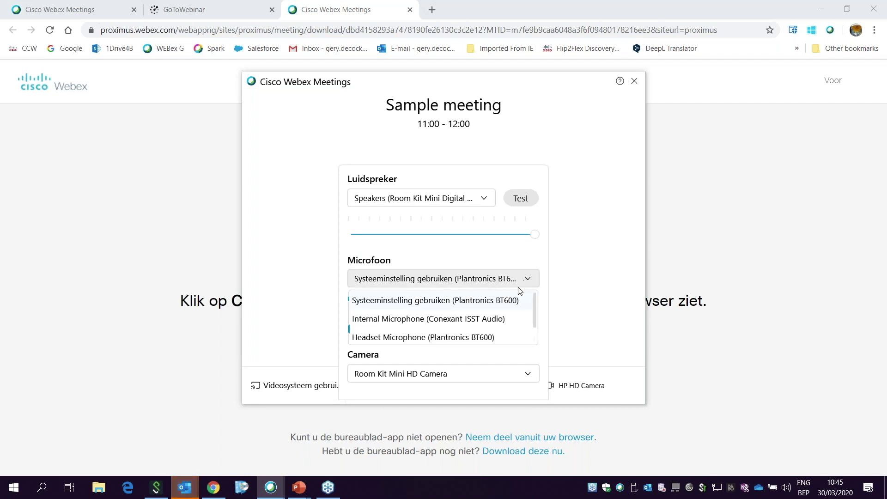
{"action": "scroll", "coordinate": [493, 338], "scroll_direction": "down", "scroll_amount": 1}
{"action": "left_click", "coordinate": [494, 336]}
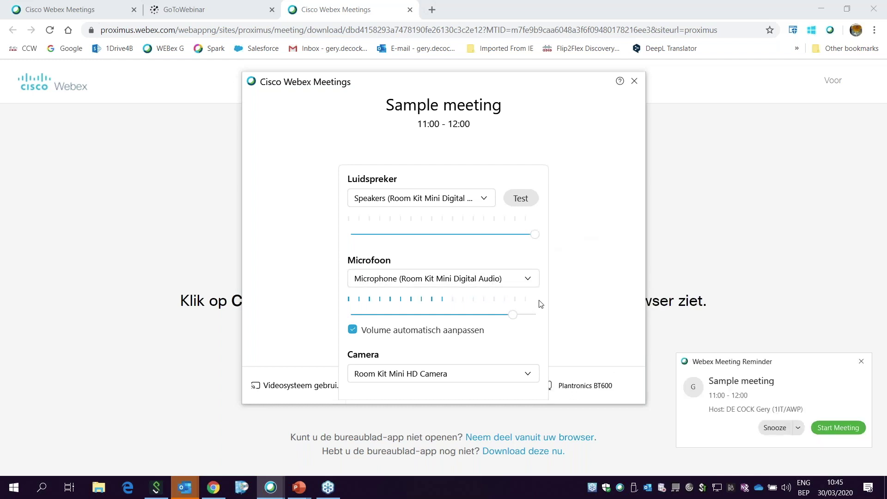
Test the speaker, close the device settings, and check the camera preview by turning the video on and off again
{"action": "left_click", "coordinate": [521, 199]}
{"action": "left_click", "coordinate": [573, 186]}
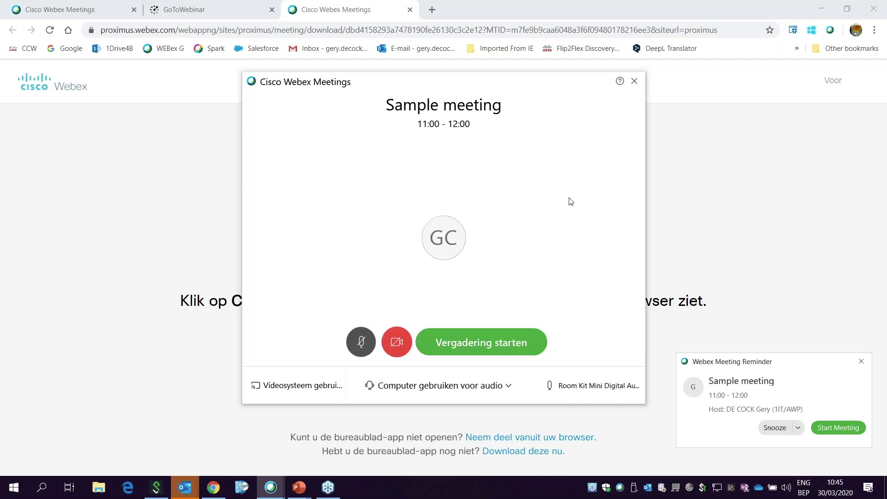
{"action": "left_click", "coordinate": [397, 346]}
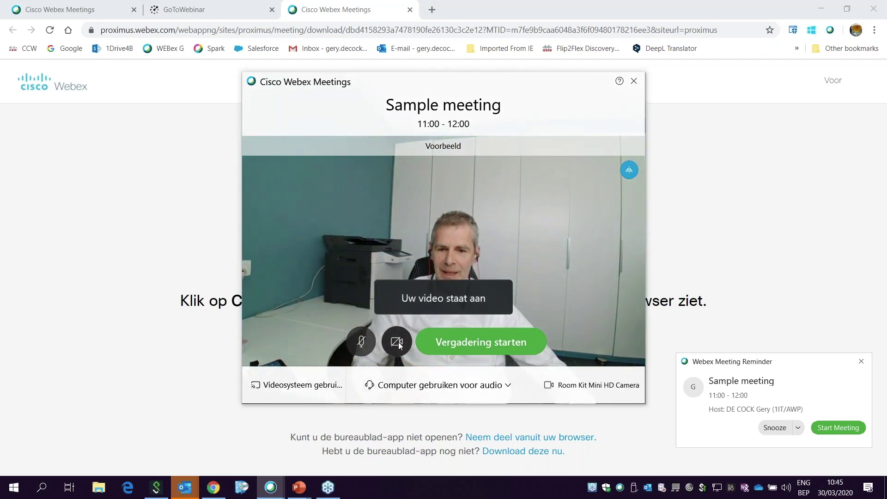
{"action": "left_click", "coordinate": [398, 344]}
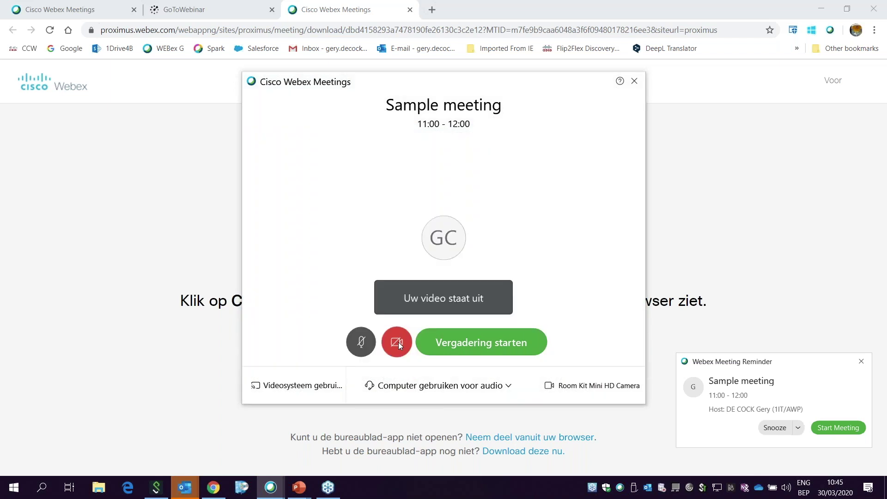
Start the sample meeting in a maximized window without the meeting reminder, and mute the host's microphone
{"action": "left_click", "coordinate": [484, 344]}
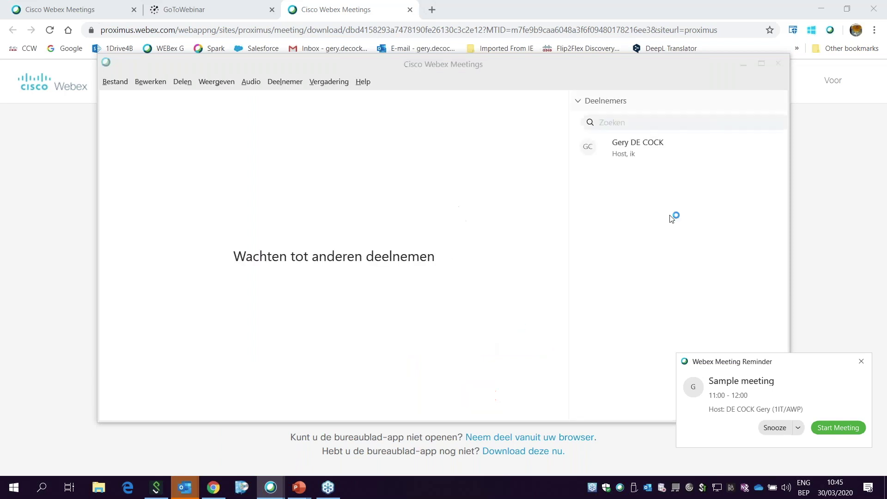
{"action": "left_click", "coordinate": [762, 64]}
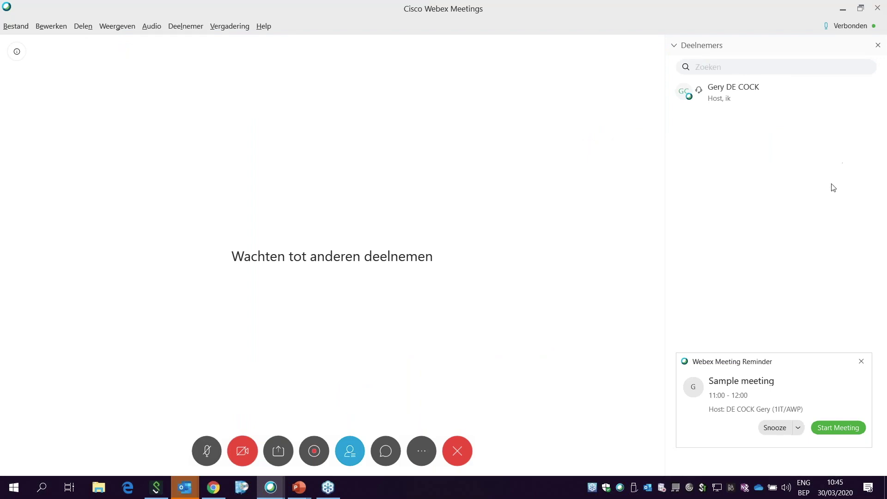
{"action": "left_click", "coordinate": [863, 362]}
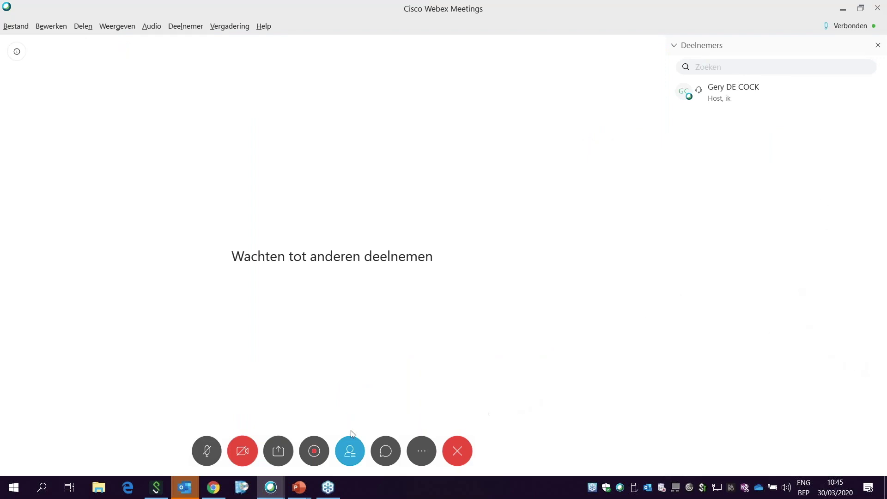
{"action": "left_click", "coordinate": [208, 452]}
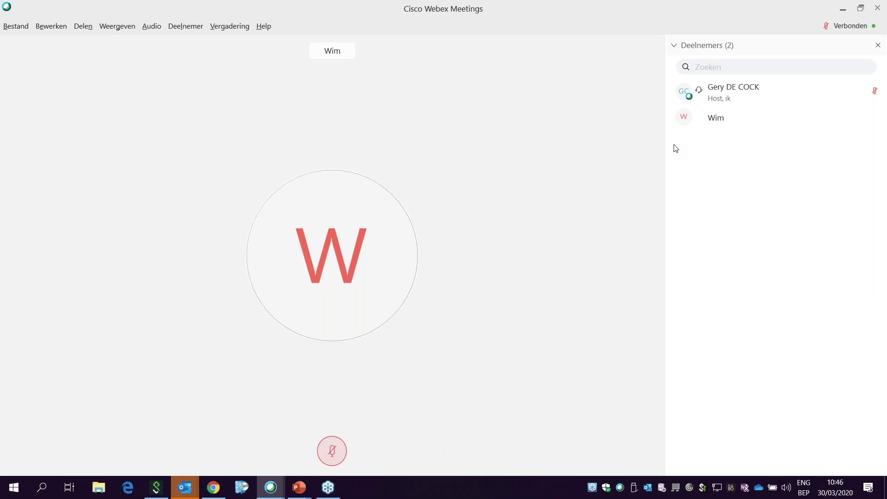
Disconnect the computer audio from the meeting and display the dial-in details for connecting by phone
{"action": "left_click", "coordinate": [156, 26]}
{"action": "left_click", "coordinate": [167, 41]}
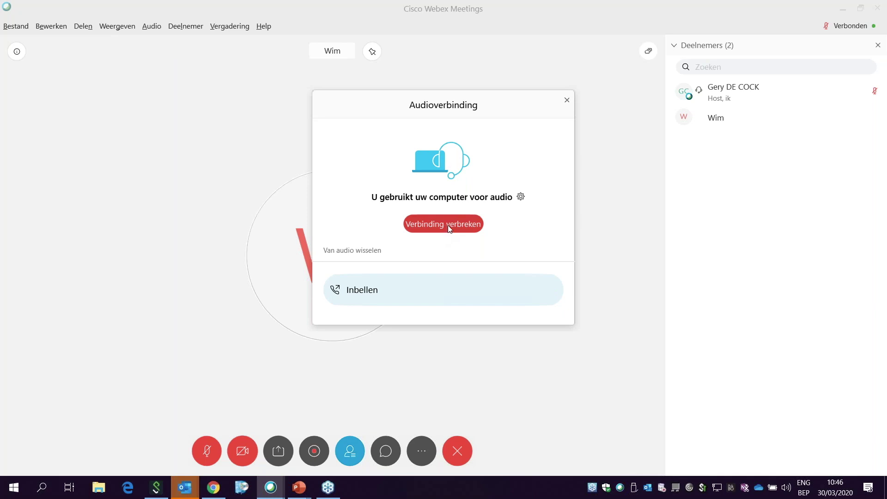
{"action": "left_click", "coordinate": [447, 226]}
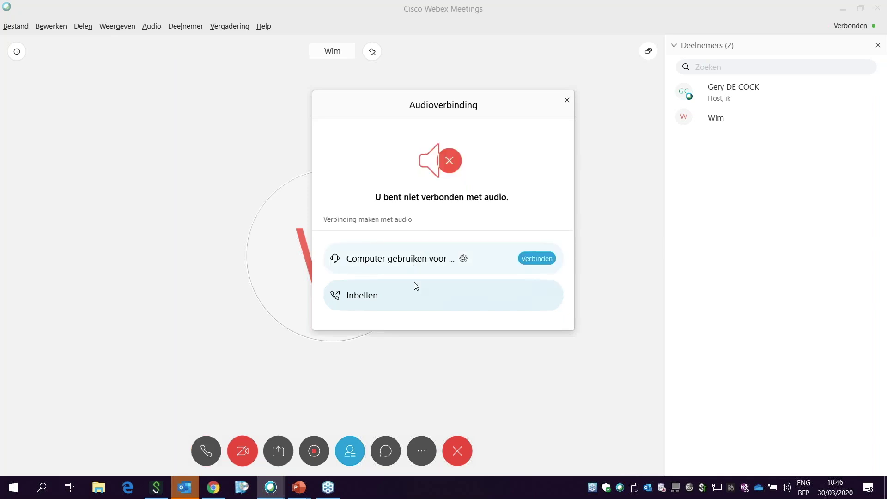
{"action": "left_click", "coordinate": [539, 295]}
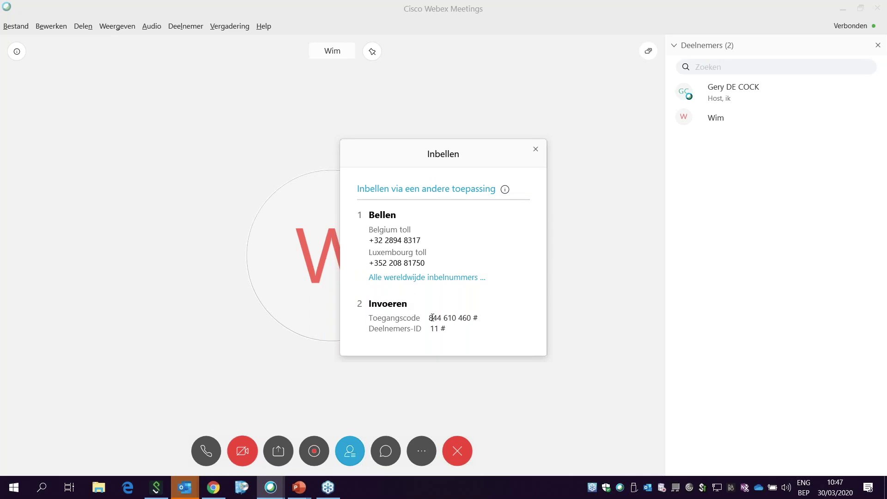
Close the dial-in details and demonstrate the host's camera by turning the video on and off again
{"action": "left_click", "coordinate": [536, 150]}
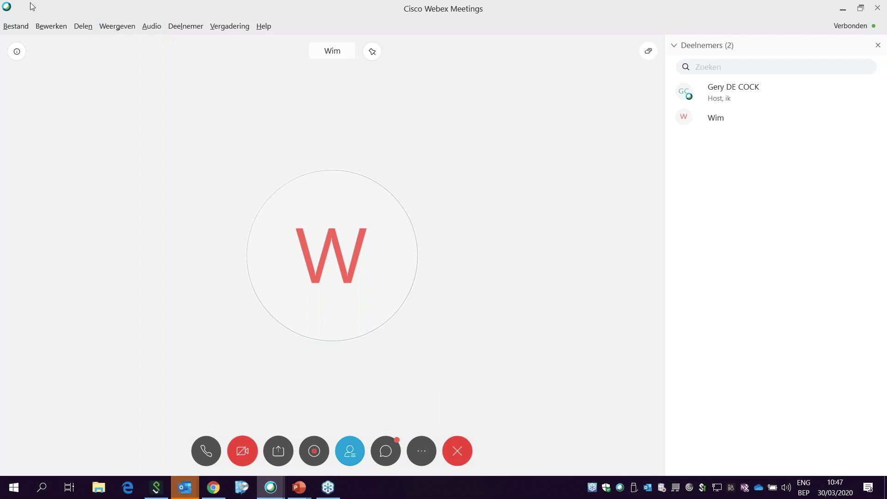
{"action": "left_click", "coordinate": [147, 28]}
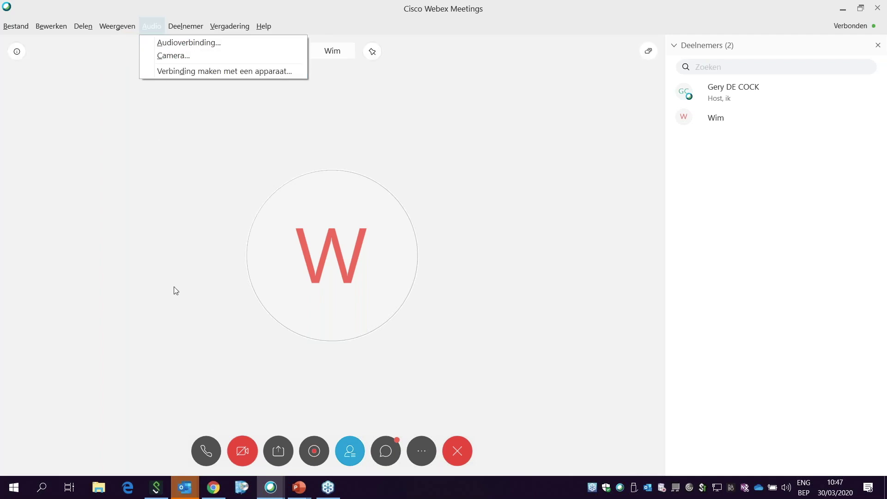
{"action": "left_click", "coordinate": [235, 448]}
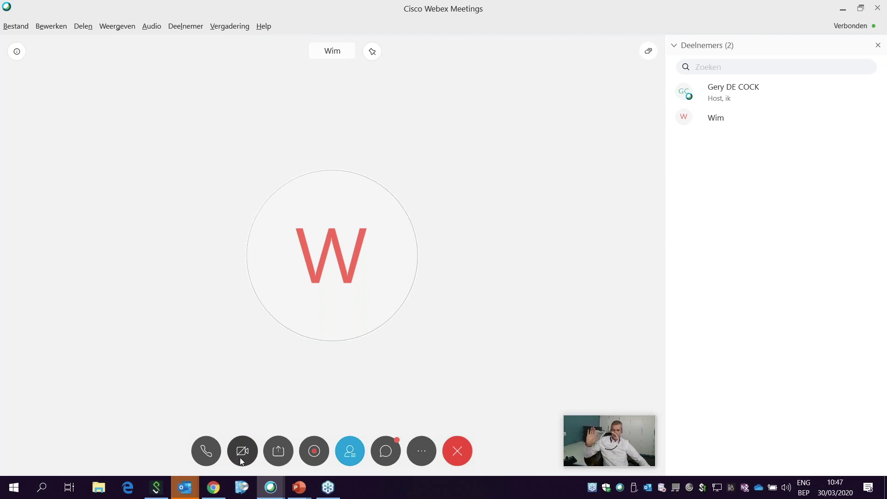
{"action": "left_click", "coordinate": [242, 456]}
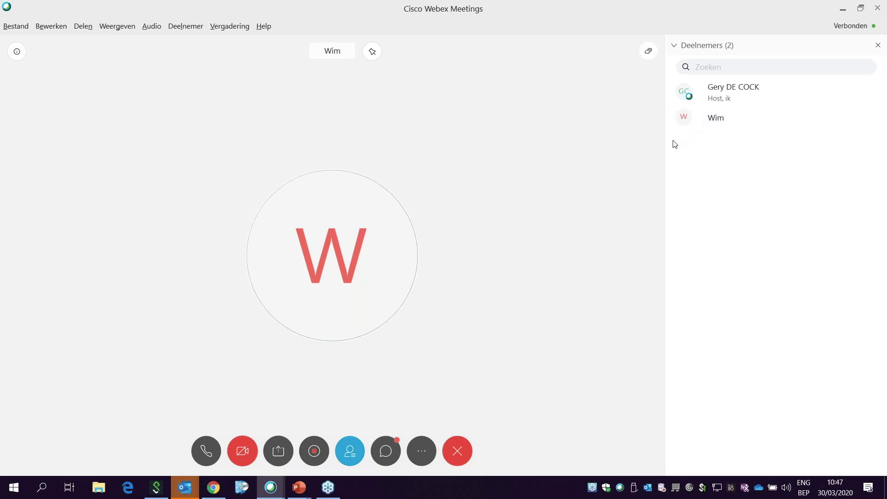
Review the participant options for muting, inviting, sharing and assigning privileges
{"action": "left_click", "coordinate": [193, 28]}
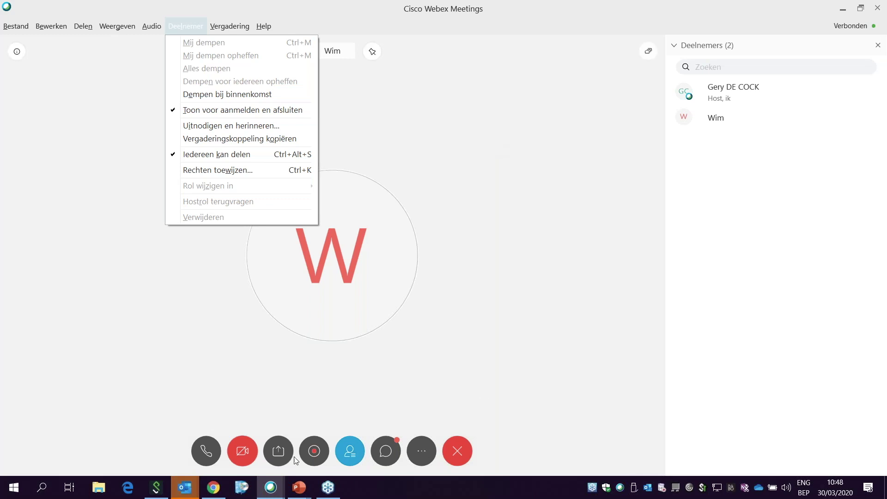
{"action": "left_click", "coordinate": [259, 395]}
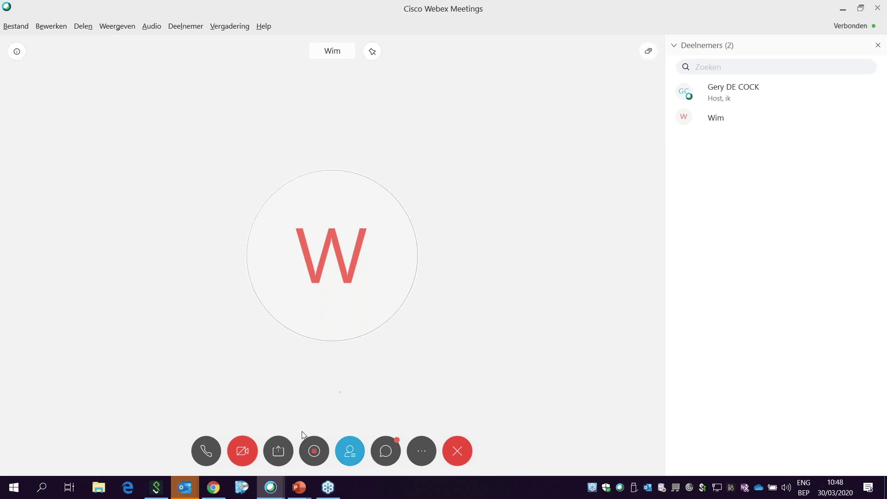
Share the Microsoft PowerPoint application with the meeting participants, and end the sharing again
{"action": "left_click", "coordinate": [277, 451]}
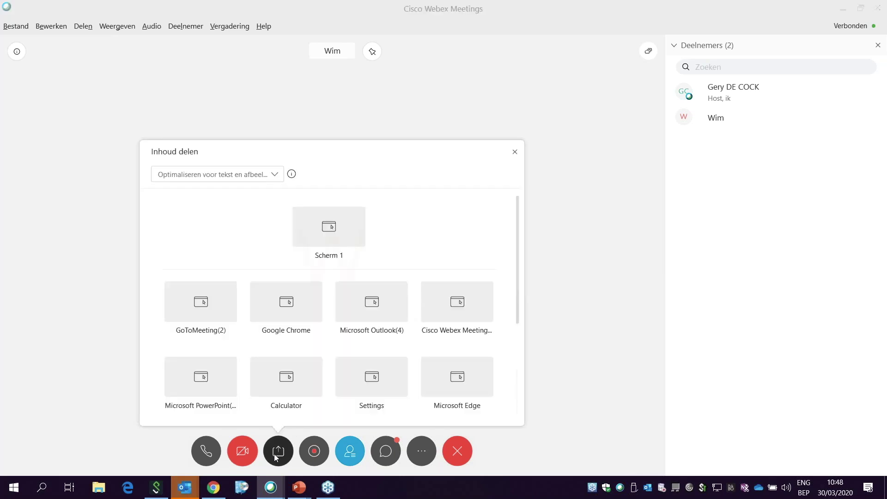
{"action": "left_click", "coordinate": [341, 231]}
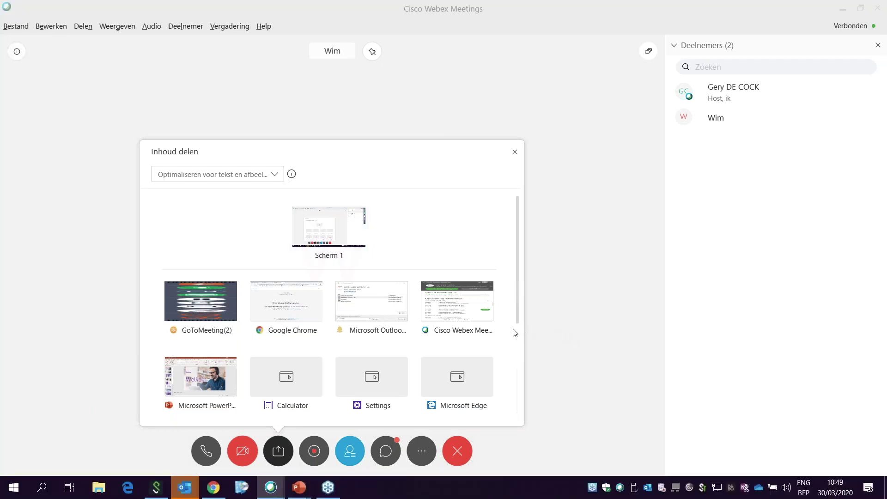
{"action": "mouse_move", "coordinate": [200, 382]}
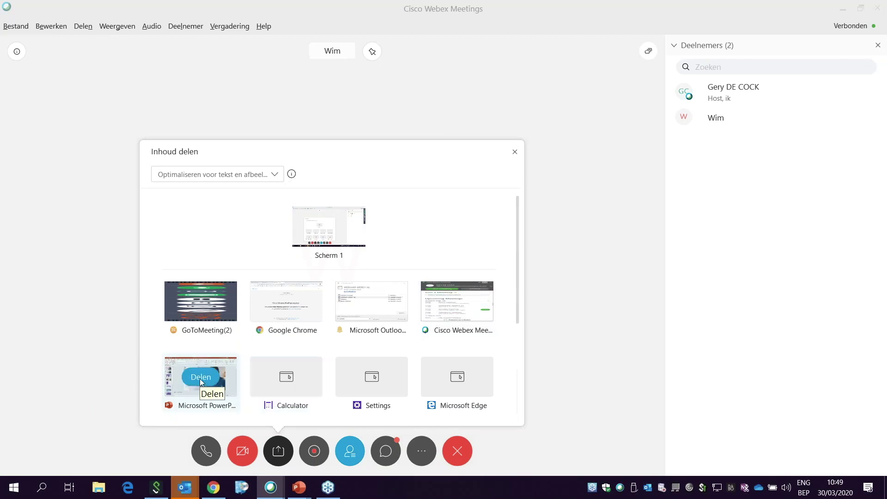
{"action": "left_click", "coordinate": [200, 377]}
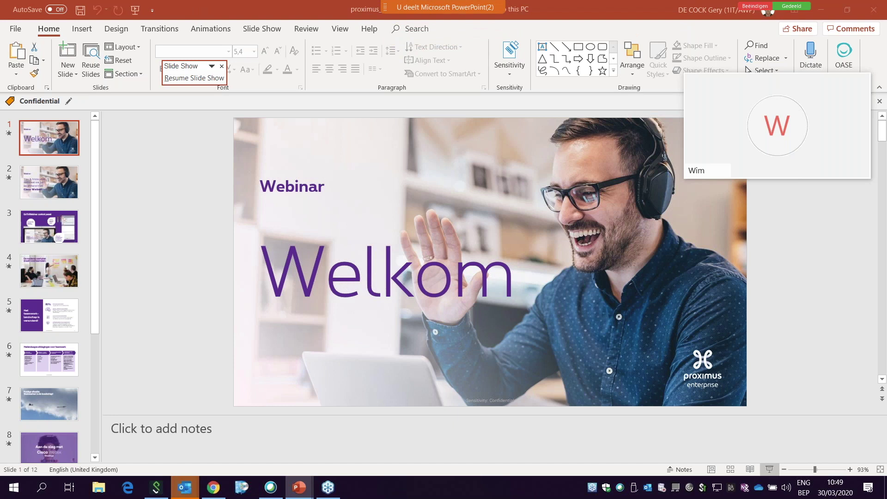
{"action": "mouse_move", "coordinate": [251, 21]}
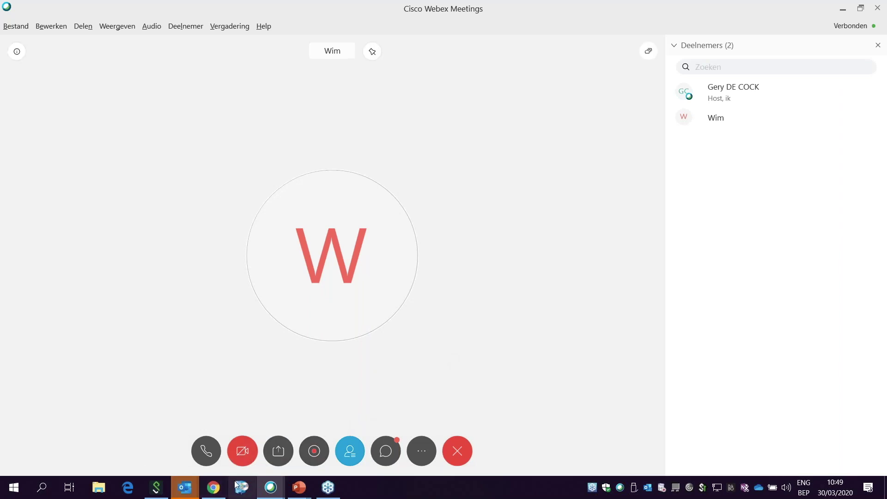
Share the file gondplan.pdf from the Documents folder in the meeting and dismiss the notice about video systems
{"action": "left_click", "coordinate": [279, 451]}
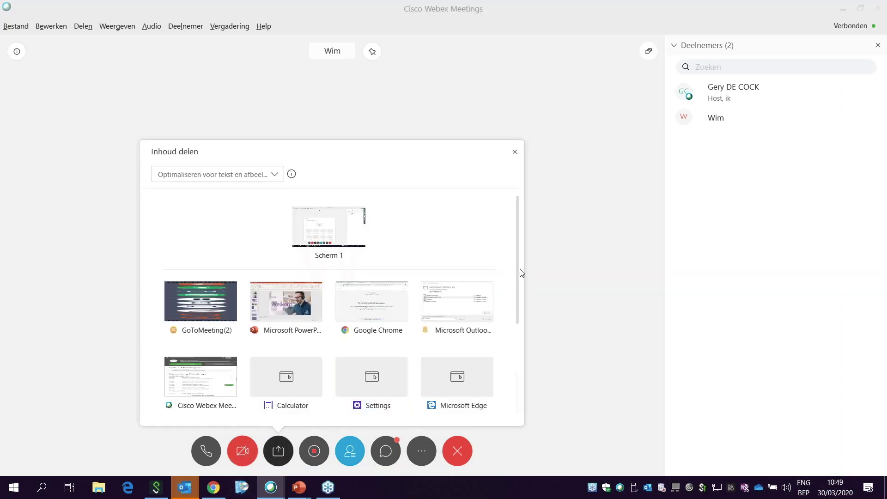
{"action": "left_click_drag", "start_coordinate": [519, 273], "coordinate": [511, 370]}
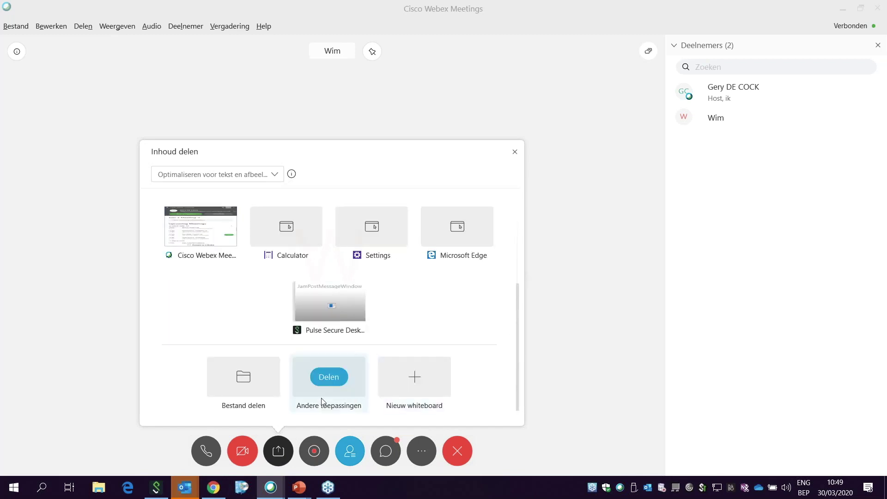
{"action": "mouse_move", "coordinate": [416, 396]}
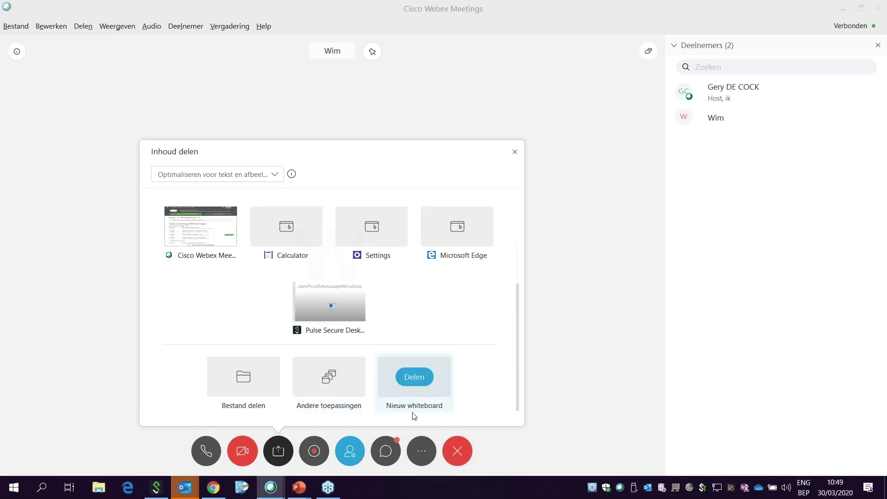
{"action": "mouse_move", "coordinate": [270, 394]}
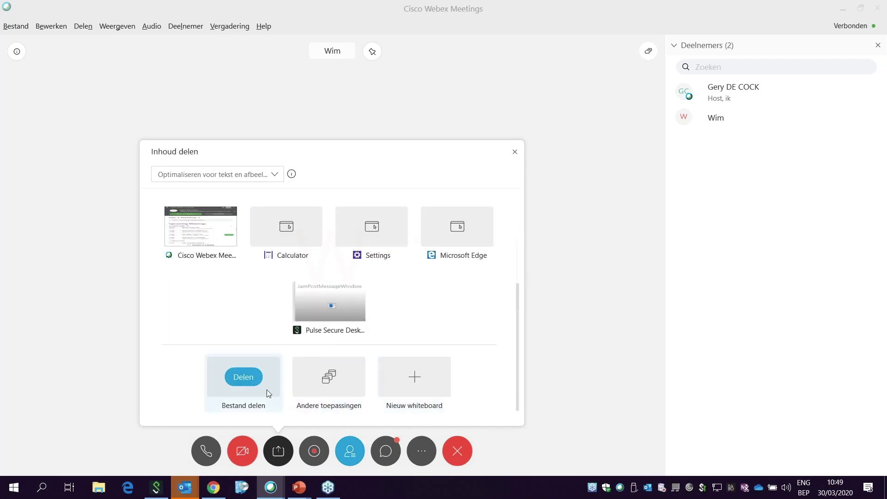
{"action": "left_click", "coordinate": [247, 380]}
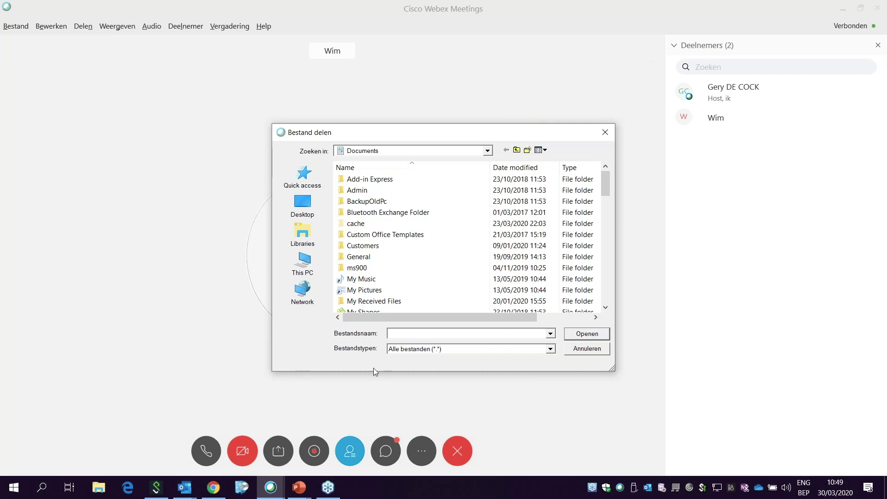
{"action": "left_click_drag", "start_coordinate": [603, 192], "coordinate": [606, 253]}
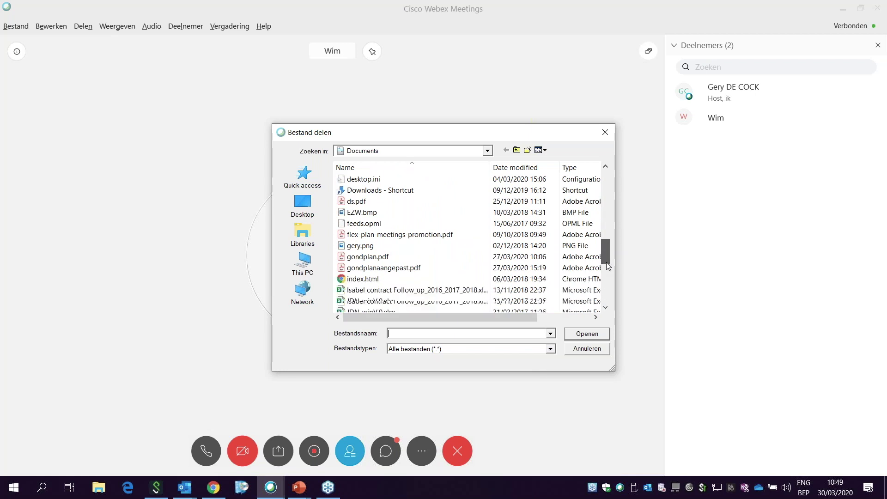
{"action": "left_click", "coordinate": [389, 247]}
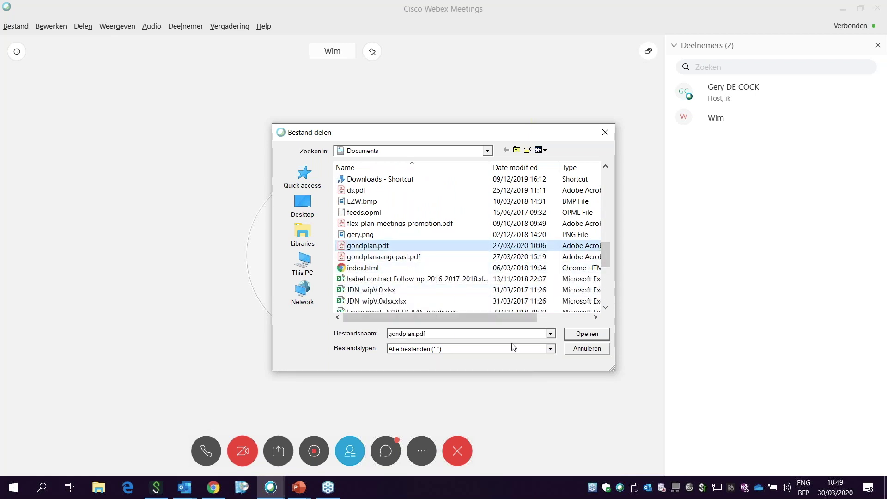
{"action": "left_click", "coordinate": [576, 337]}
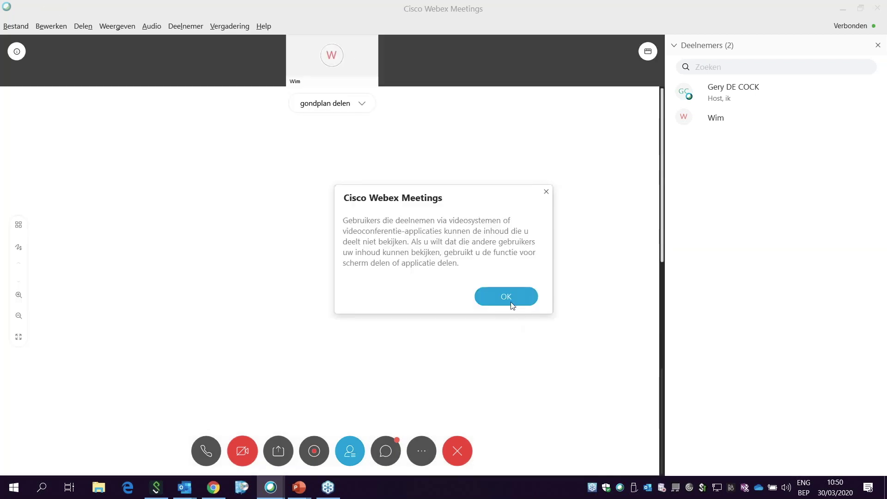
{"action": "left_click", "coordinate": [511, 298]}
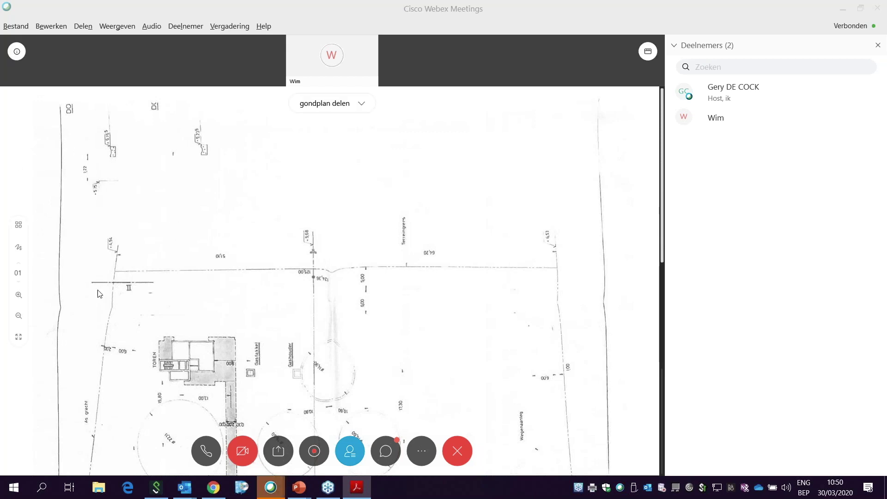
Annotate the shared plan with a blue freehand outline around the building labelled TOREN, using the Pencil tool (Potloodtool)
{"action": "left_click", "coordinate": [20, 249]}
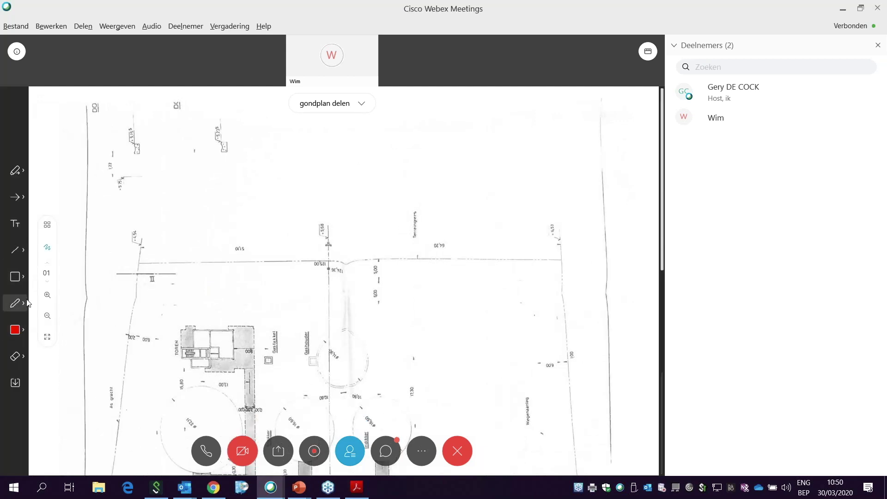
{"action": "left_click", "coordinate": [30, 303]}
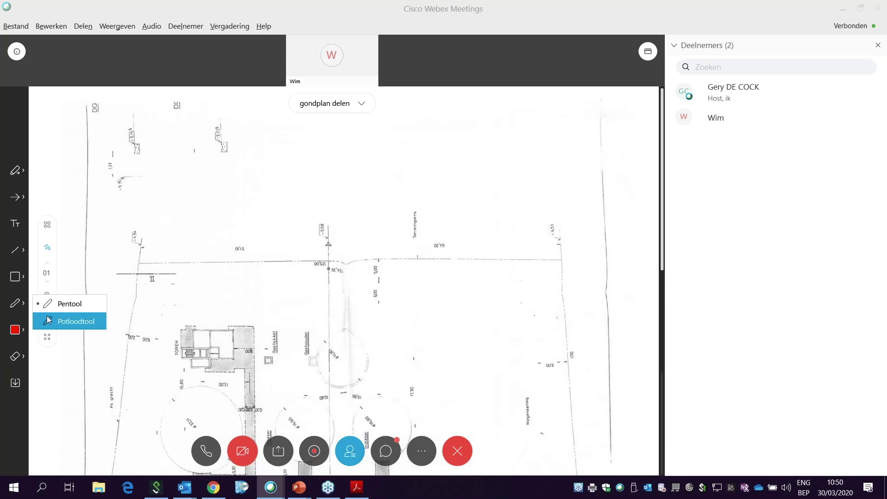
{"action": "left_click", "coordinate": [43, 319]}
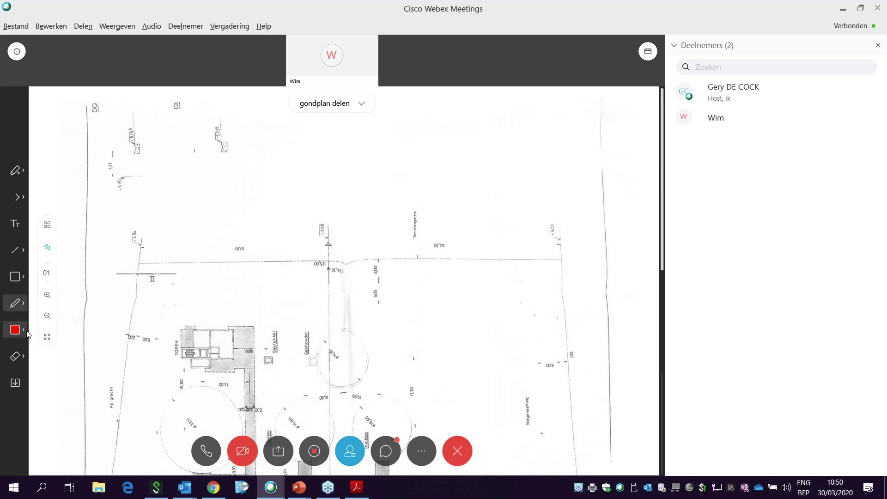
{"action": "left_click", "coordinate": [27, 333]}
{"action": "left_click", "coordinate": [42, 349]}
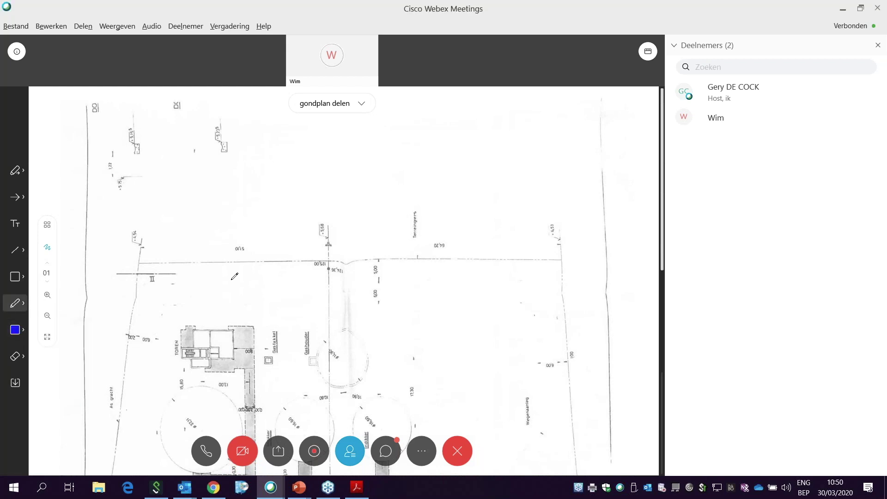
{"action": "mouse_move", "coordinate": [168, 316]}
{"action": "left_mouse_down"}
{"action": "mouse_move", "coordinate": [185, 377]}
{"action": "mouse_move", "coordinate": [298, 329]}
{"action": "mouse_move", "coordinate": [194, 300]}
{"action": "mouse_move", "coordinate": [171, 308]}
{"action": "left_mouse_up"}
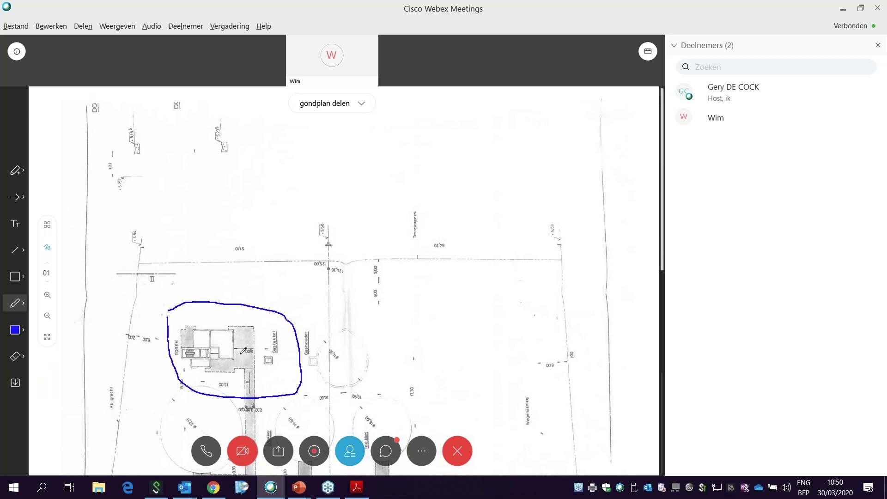
Draw a red rectangle over the terrain boundary section beside the Terreingrens label on the shared plan
{"action": "left_click", "coordinate": [23, 278]}
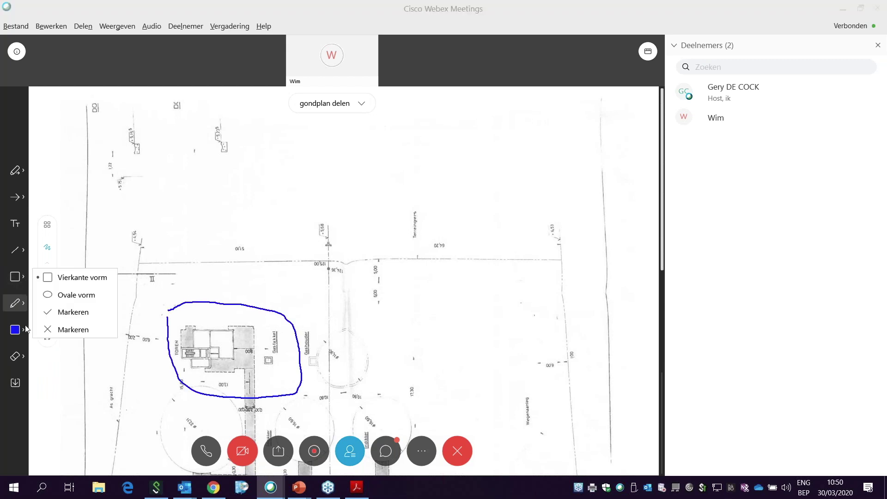
{"action": "left_click", "coordinate": [79, 278]}
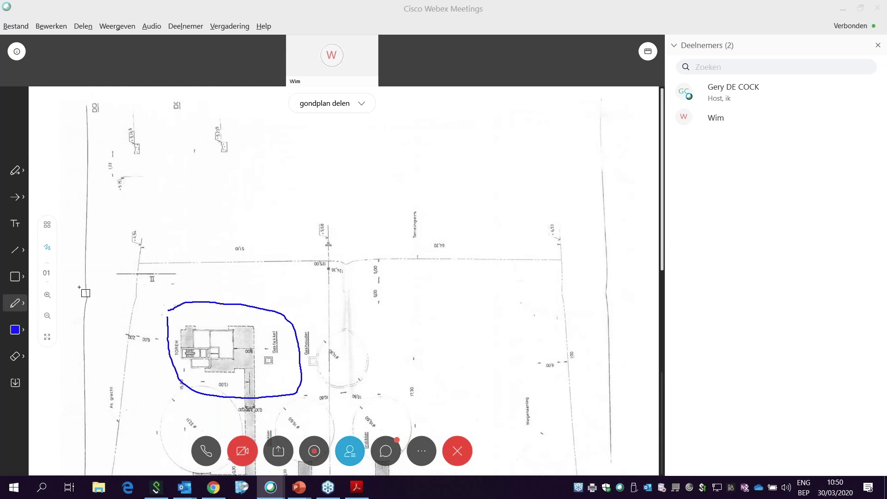
{"action": "left_click", "coordinate": [24, 330]}
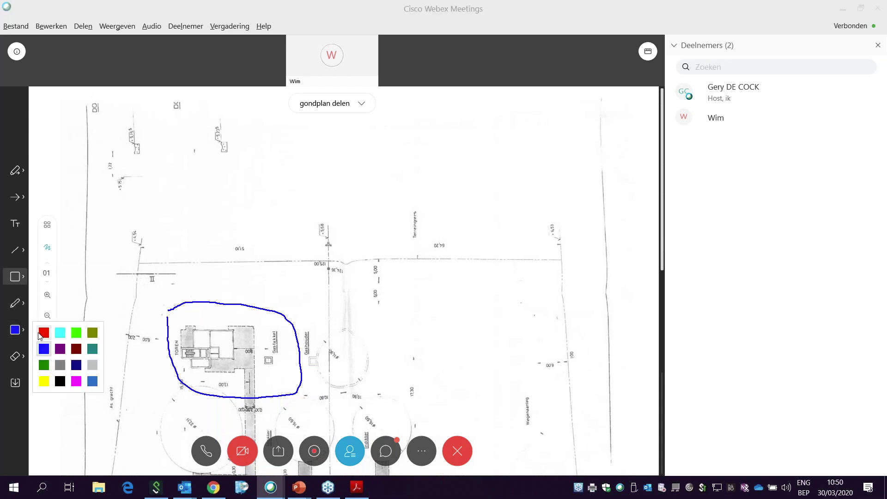
{"action": "left_click", "coordinate": [43, 333]}
{"action": "mouse_move", "coordinate": [323, 213]}
{"action": "left_mouse_down"}
{"action": "mouse_move", "coordinate": [500, 319]}
{"action": "mouse_move", "coordinate": [555, 320]}
{"action": "left_mouse_up"}
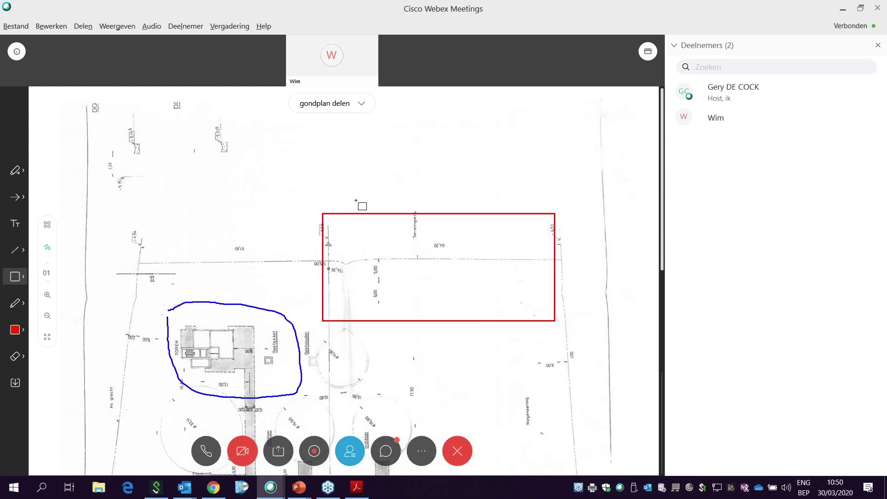
Close the shared gondplan document and save the annotated copy in Documents as a PDF with gdc in its file name
{"action": "left_click", "coordinate": [362, 104]}
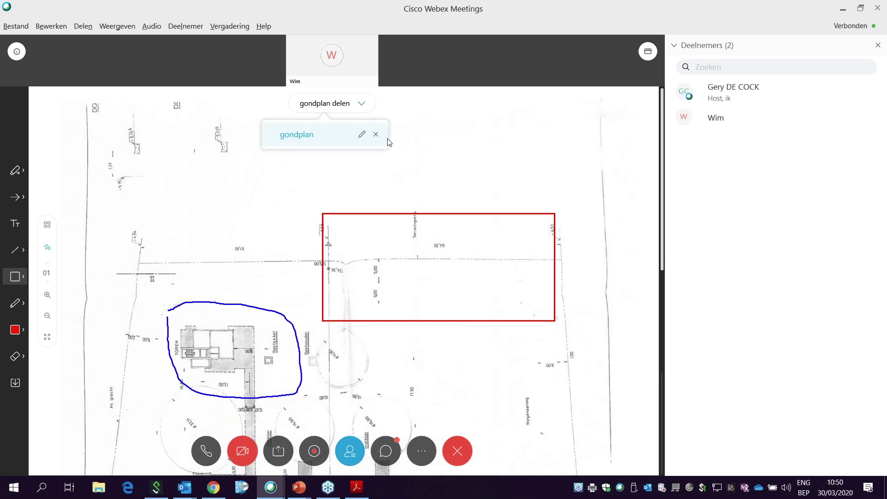
{"action": "left_click", "coordinate": [376, 134]}
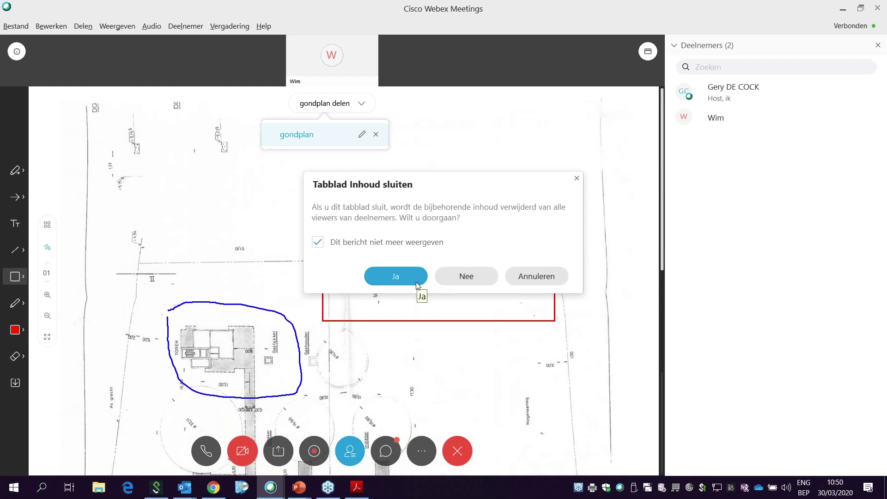
{"action": "left_click", "coordinate": [413, 280]}
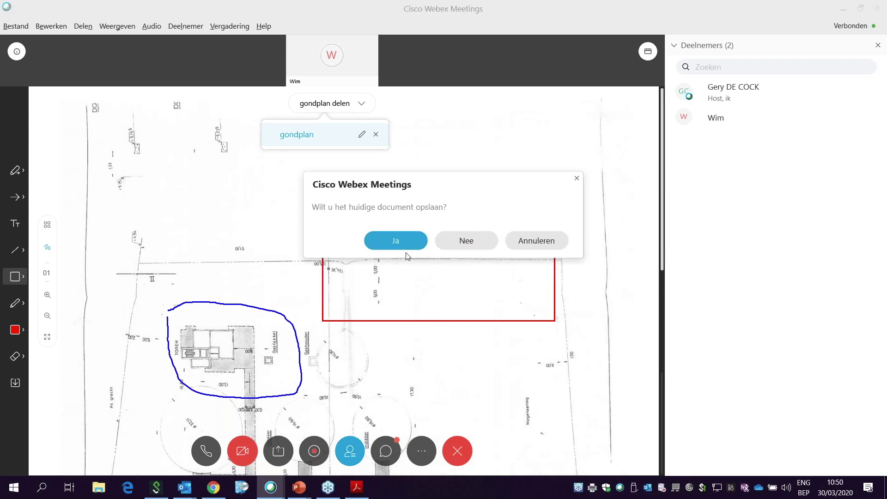
{"action": "left_click", "coordinate": [398, 241]}
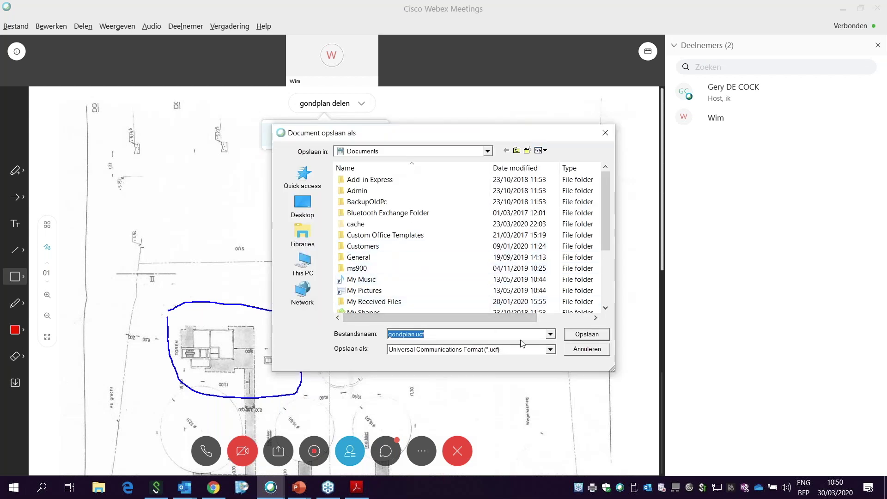
{"action": "left_click", "coordinate": [550, 349]}
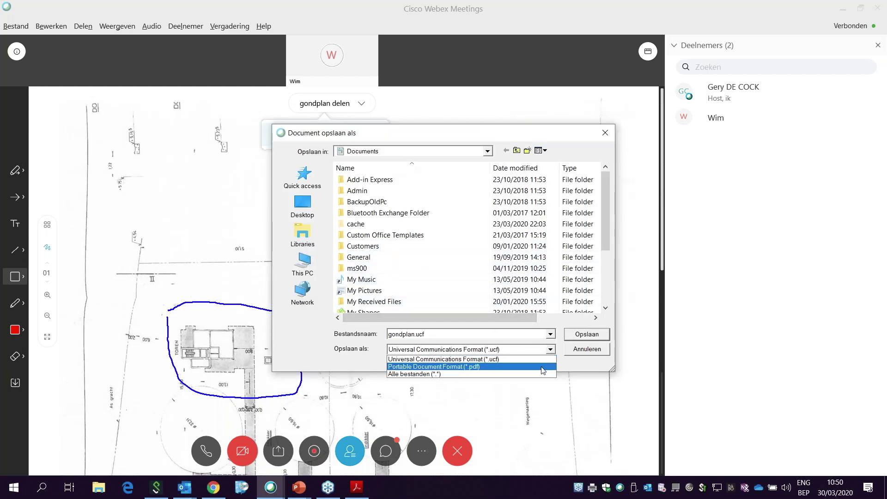
{"action": "left_click", "coordinate": [543, 366]}
{"action": "double_click", "coordinate": [425, 333]}
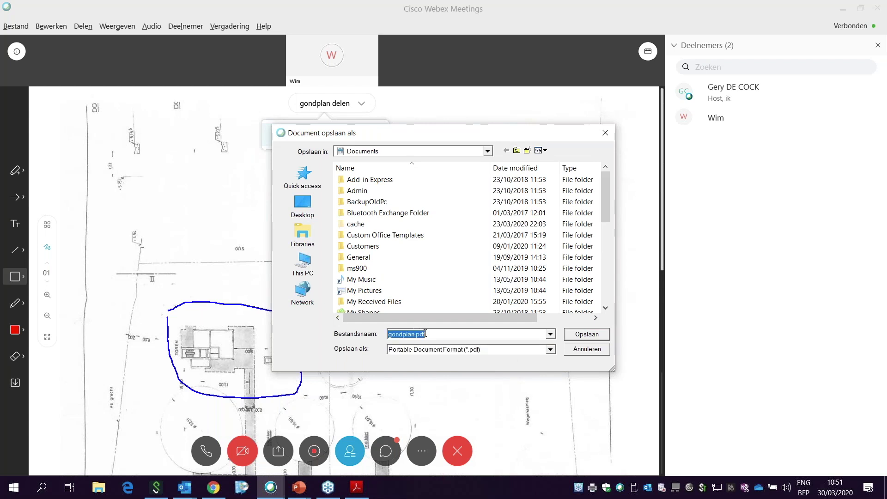
{"action": "left_click", "coordinate": [415, 334]}
{"action": "type", "text": "gdc"}
{"action": "left_click", "coordinate": [581, 337]}
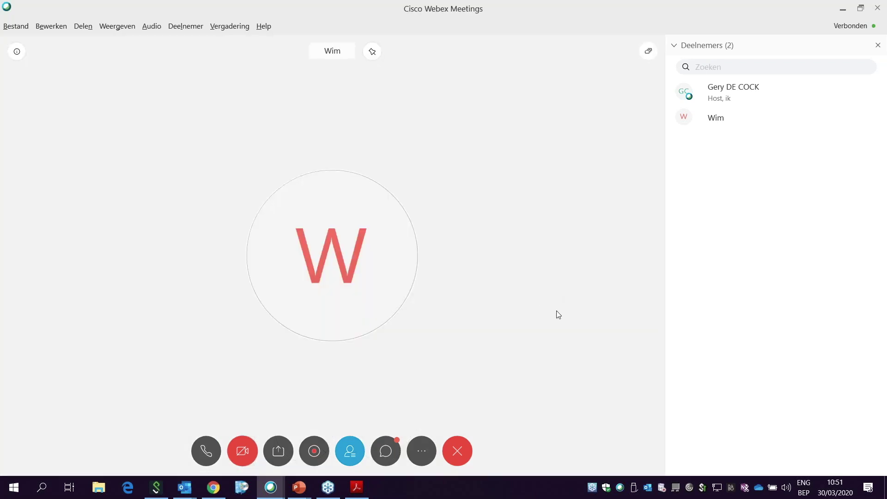
Share a new whiteboard with the meeting participants
{"action": "left_click", "coordinate": [278, 450]}
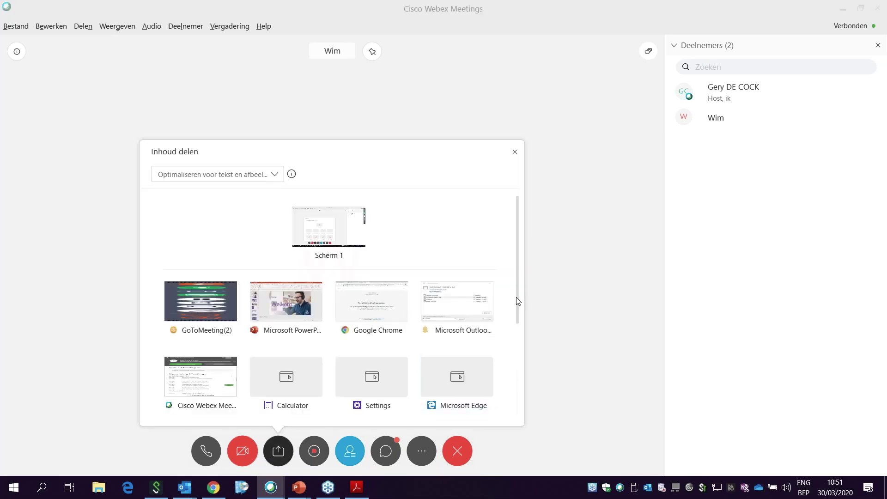
{"action": "left_click_drag", "start_coordinate": [520, 324], "coordinate": [525, 405]}
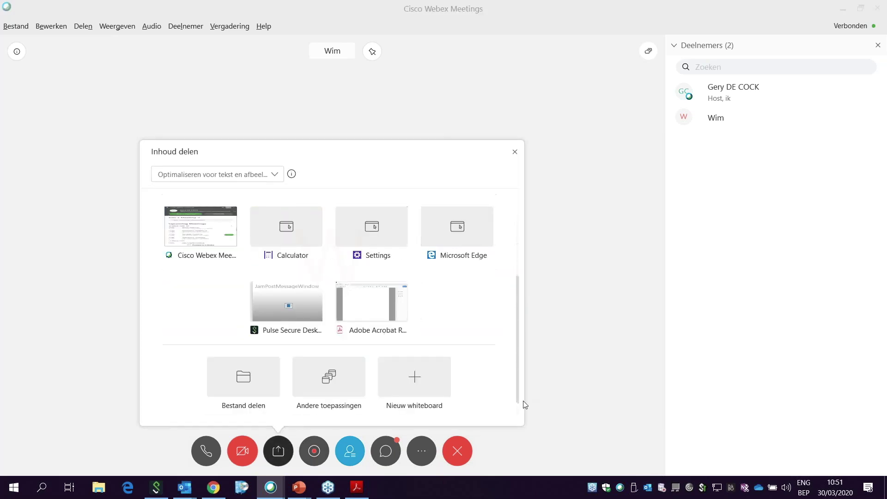
{"action": "mouse_move", "coordinate": [441, 400]}
{"action": "left_click", "coordinate": [415, 381]}
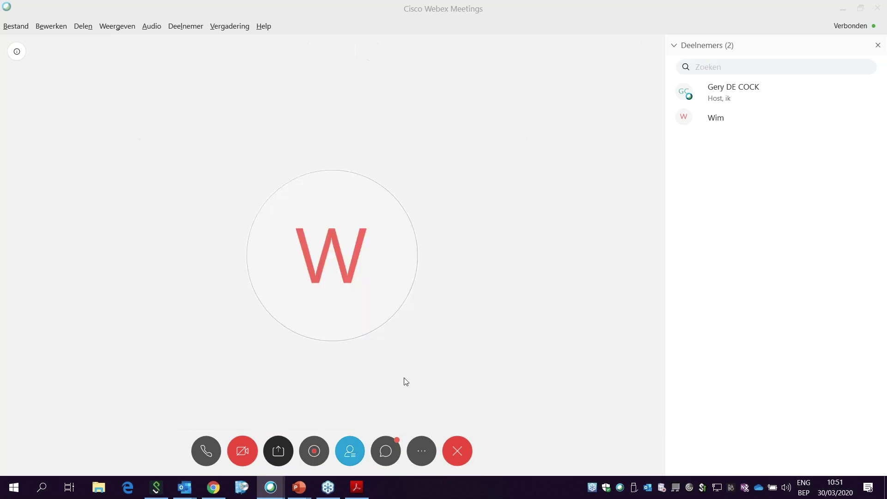
{"action": "left_click", "coordinate": [497, 301]}
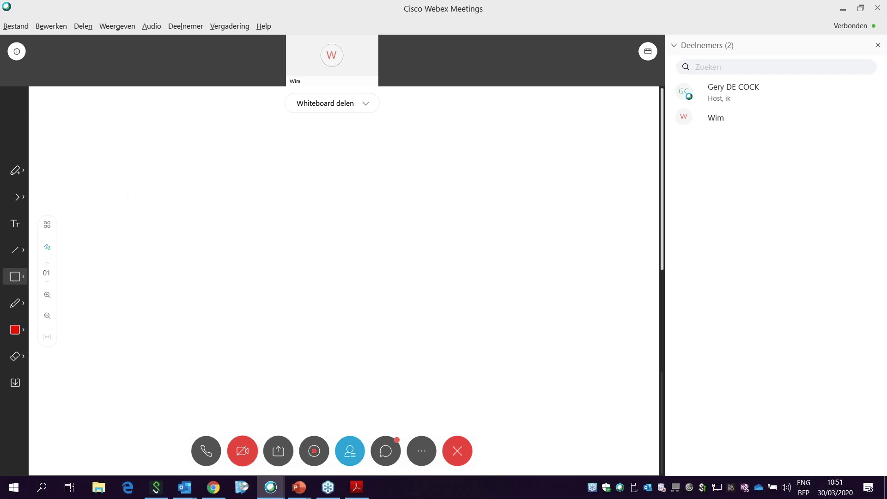
Draw two red rectangles side by side on the whiteboard and a red freehand oval with the pencil below the first one
{"action": "left_click_drag", "start_coordinate": [105, 189], "coordinate": [300, 265]}
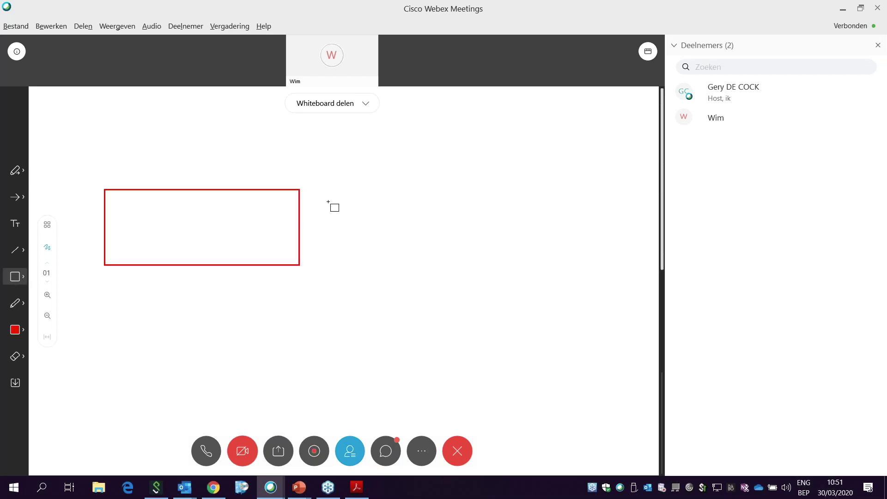
{"action": "mouse_move", "coordinate": [326, 190]}
{"action": "left_mouse_down"}
{"action": "mouse_move", "coordinate": [461, 267]}
{"action": "mouse_move", "coordinate": [507, 273]}
{"action": "left_mouse_up"}
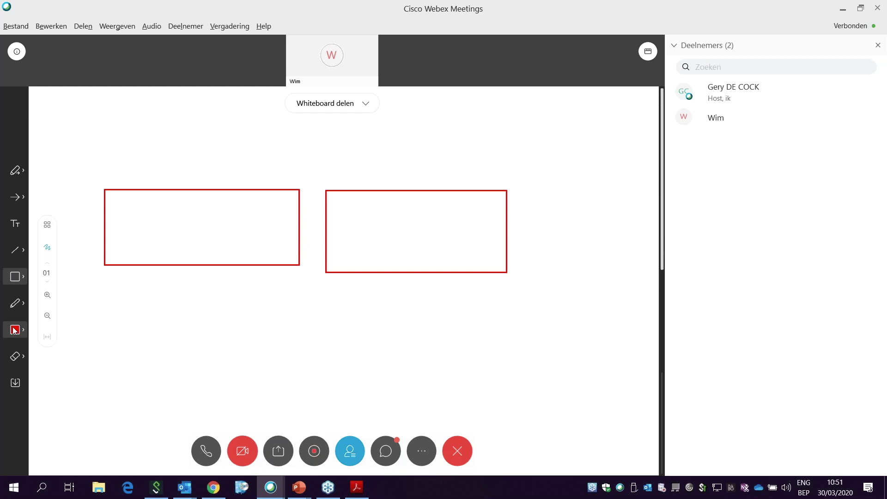
{"action": "left_click", "coordinate": [22, 303]}
{"action": "left_click", "coordinate": [92, 320]}
{"action": "mouse_move", "coordinate": [178, 294]}
{"action": "left_mouse_down"}
{"action": "mouse_move", "coordinate": [180, 318]}
{"action": "mouse_move", "coordinate": [228, 274]}
{"action": "mouse_move", "coordinate": [176, 290]}
{"action": "left_mouse_up"}
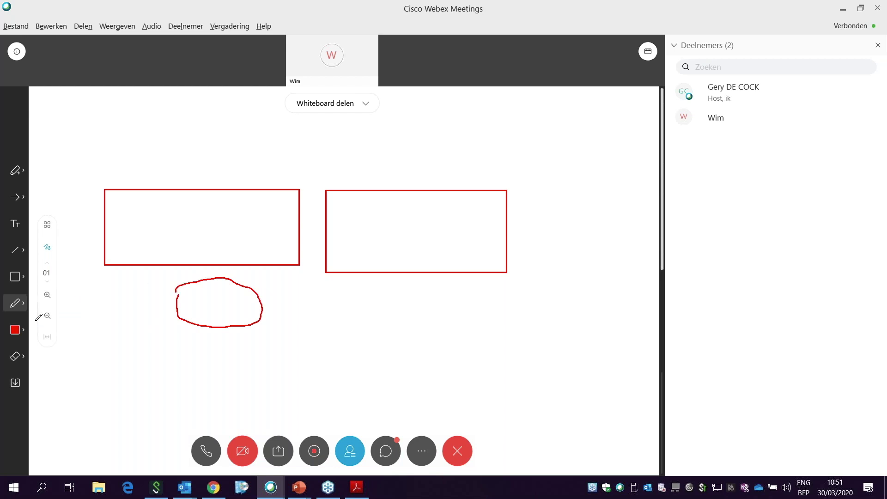
Set the annotation colour to blue and draw a freehand oval beside the red one, below the second rectangle
{"action": "left_click", "coordinate": [24, 335]}
{"action": "left_click", "coordinate": [43, 349]}
{"action": "mouse_move", "coordinate": [355, 293]}
{"action": "left_mouse_down"}
{"action": "mouse_move", "coordinate": [386, 336]}
{"action": "mouse_move", "coordinate": [362, 291]}
{"action": "left_mouse_up"}
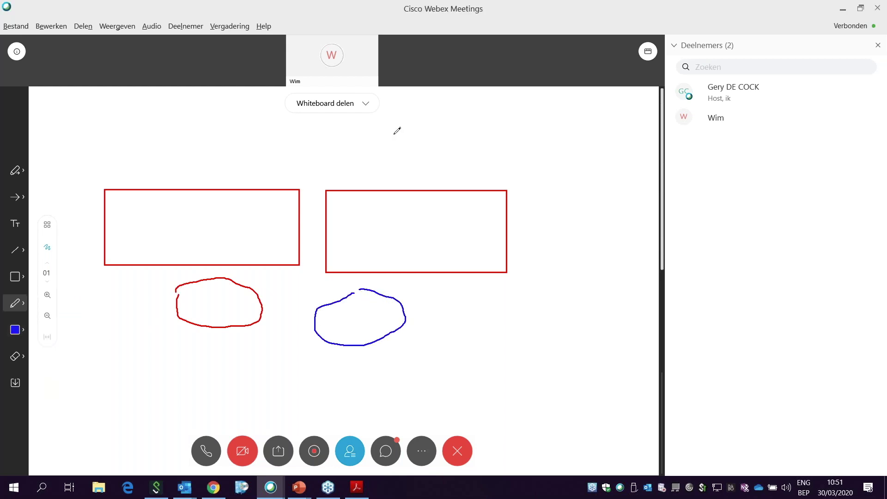
Close the shared whiteboard and save it in Documents as Whiteboard.pdf in Portable Document Format
{"action": "left_click", "coordinate": [366, 104]}
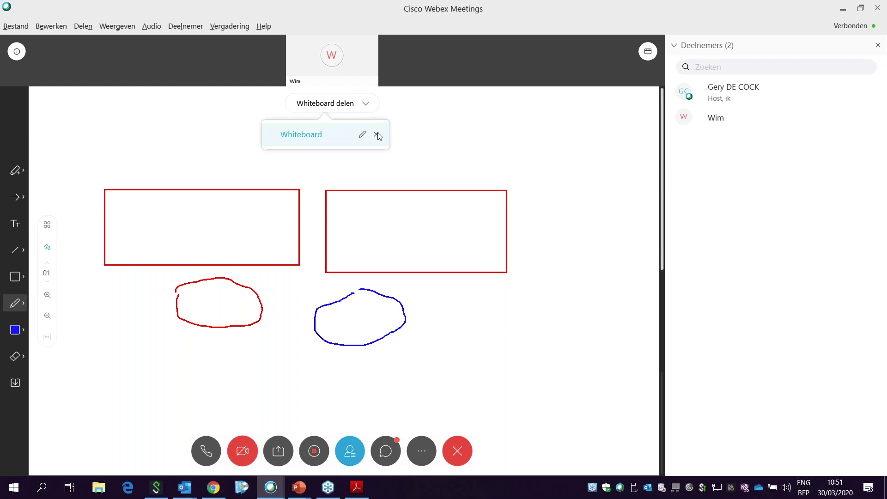
{"action": "left_click", "coordinate": [377, 135]}
{"action": "left_click", "coordinate": [414, 236]}
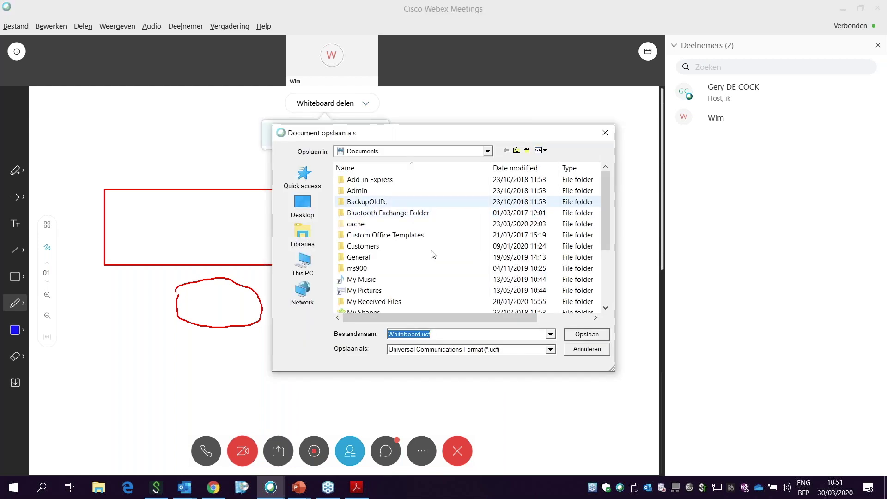
{"action": "left_click", "coordinate": [552, 351]}
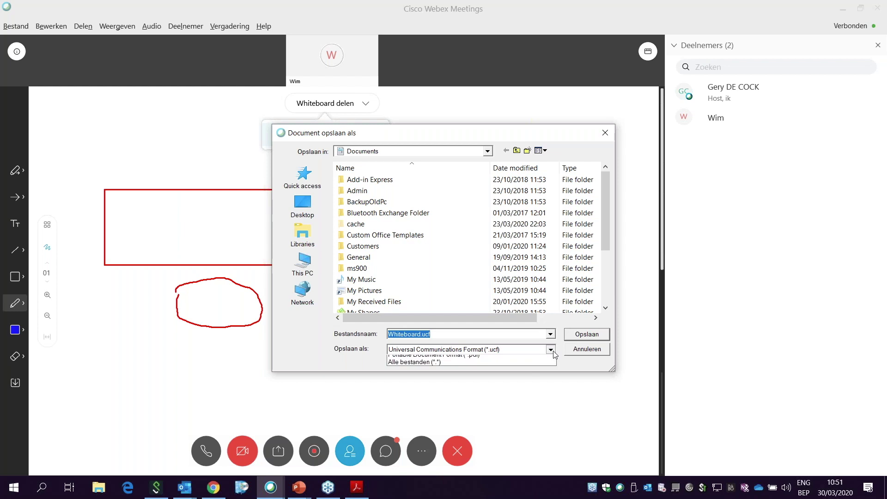
{"action": "left_click", "coordinate": [545, 365]}
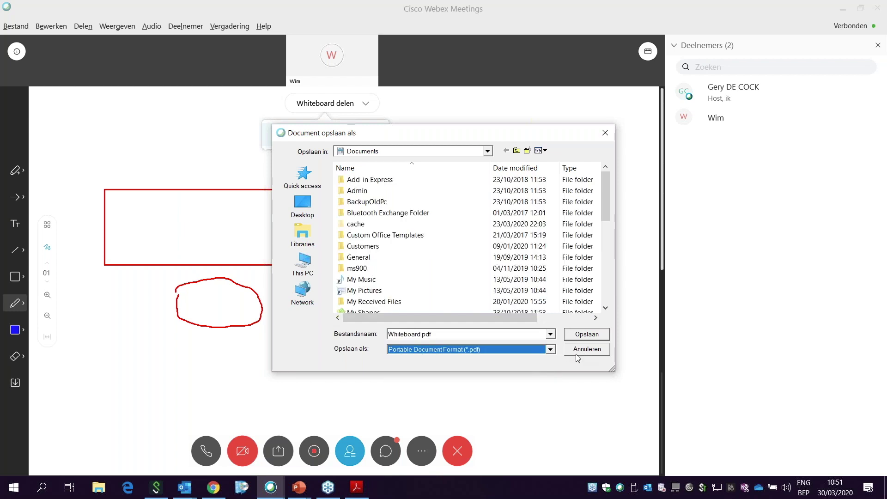
{"action": "left_click", "coordinate": [596, 334]}
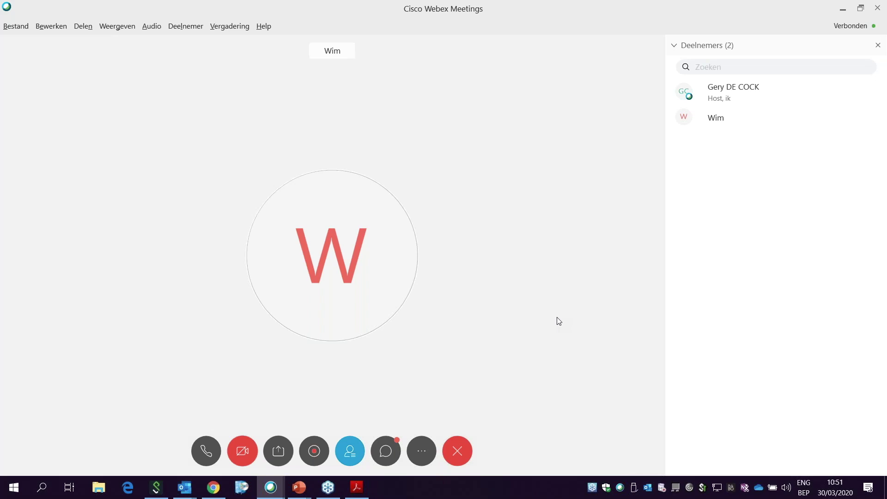
Record the meeting in the cloud (In cloud opnemen) for a short while and stop the recording
{"action": "left_click", "coordinate": [322, 448]}
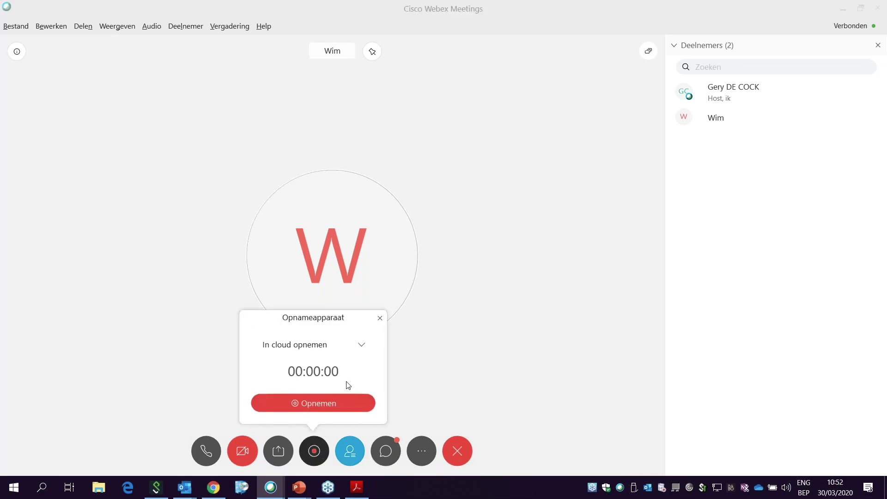
{"action": "left_click", "coordinate": [312, 399]}
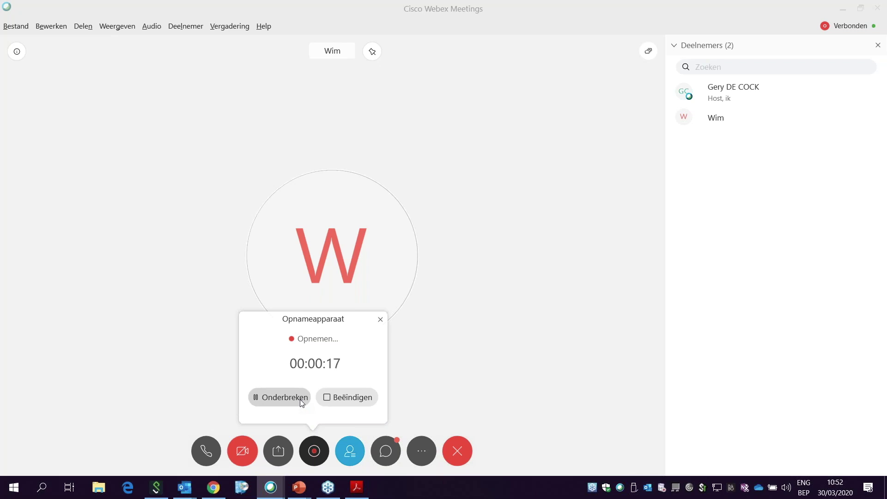
{"action": "left_click", "coordinate": [338, 401]}
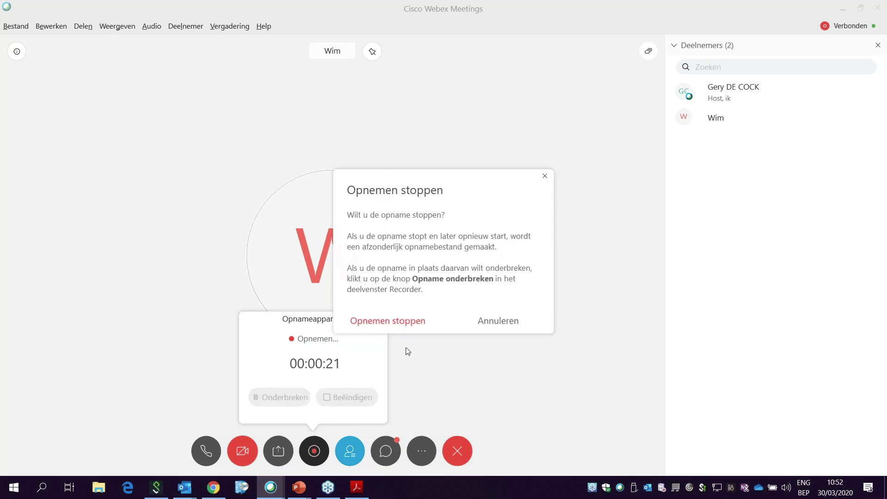
{"action": "left_click", "coordinate": [404, 326]}
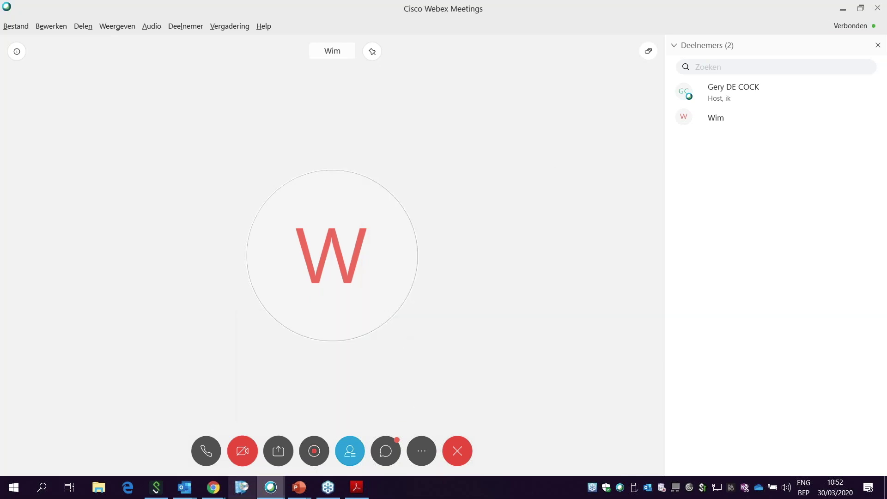
Switch to the Webex site in Chrome and examine the list of recorded meetings under Opnamen
{"action": "left_click", "coordinate": [213, 487]}
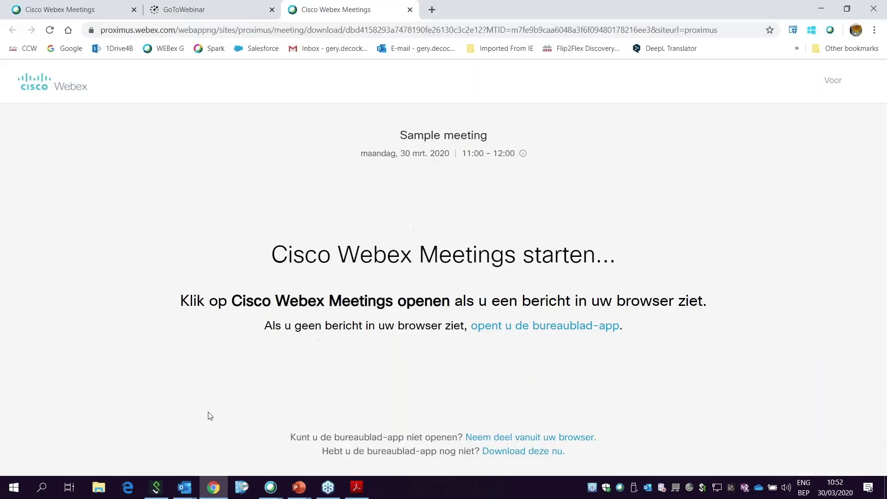
{"action": "left_click", "coordinate": [93, 9]}
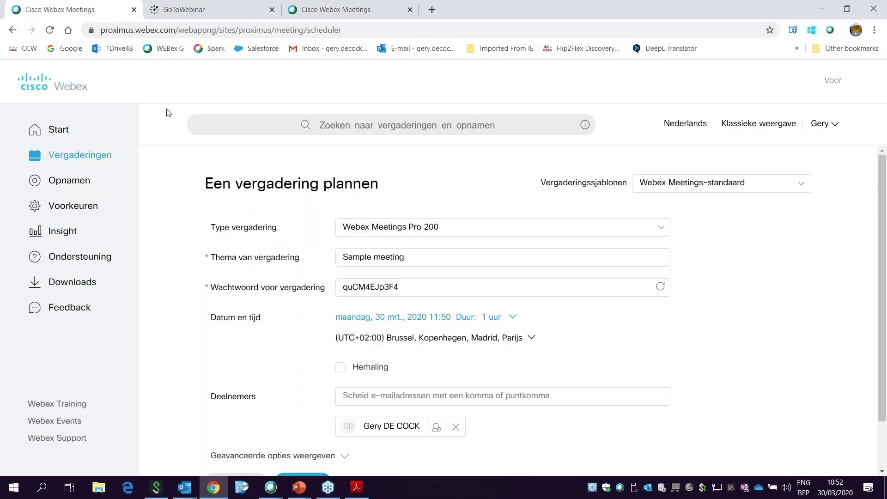
{"action": "left_click", "coordinate": [79, 130]}
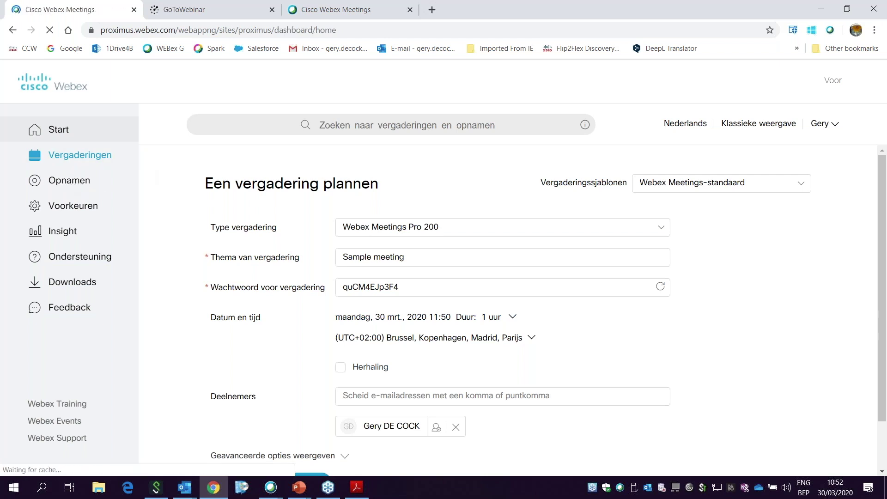
{"action": "left_click", "coordinate": [74, 185]}
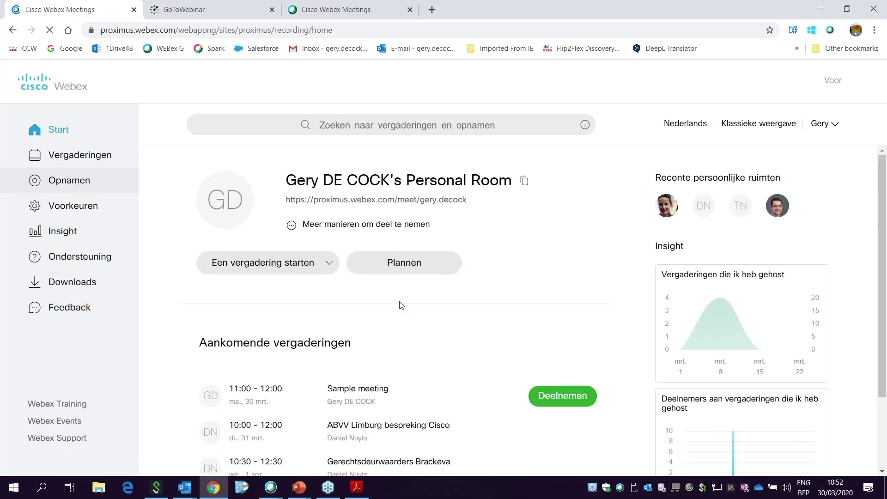
{"action": "left_click", "coordinate": [74, 182]}
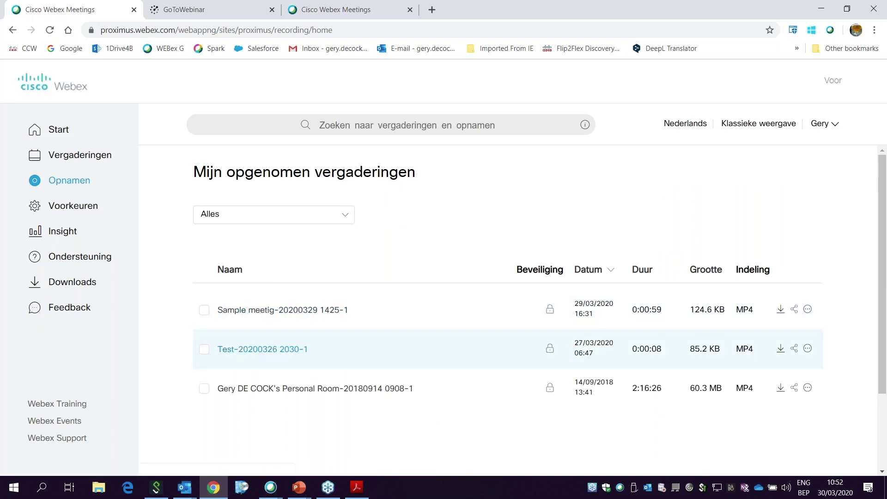
{"action": "scroll", "coordinate": [320, 351], "scroll_direction": "down", "scroll_amount": 2}
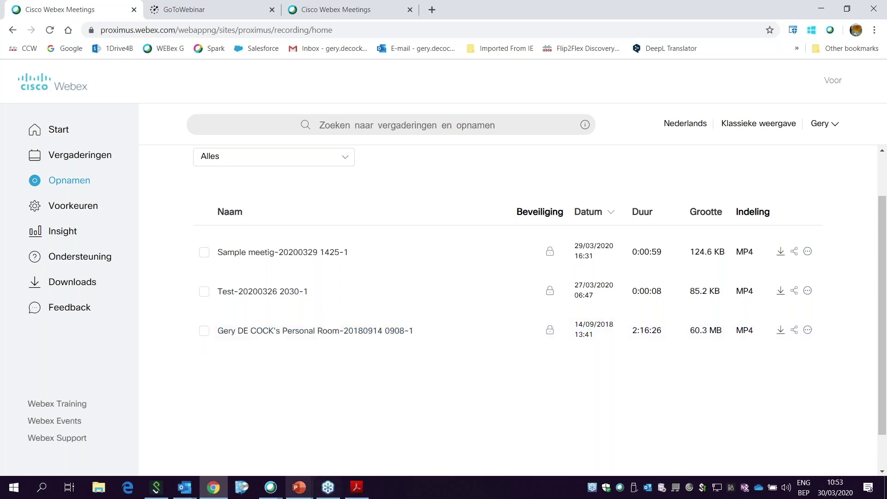
Return to the Webex meeting window and end the meeting for all participants without saving the meeting files
{"action": "mouse_move", "coordinate": [276, 491]}
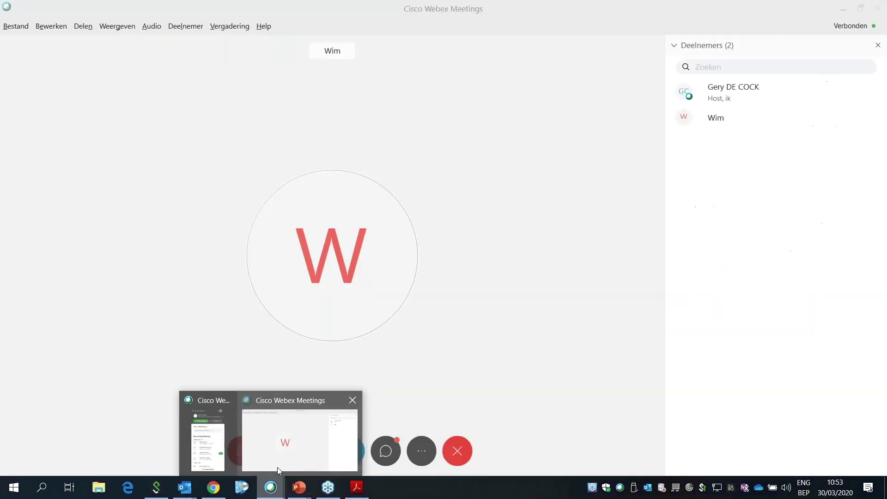
{"action": "left_click", "coordinate": [342, 444]}
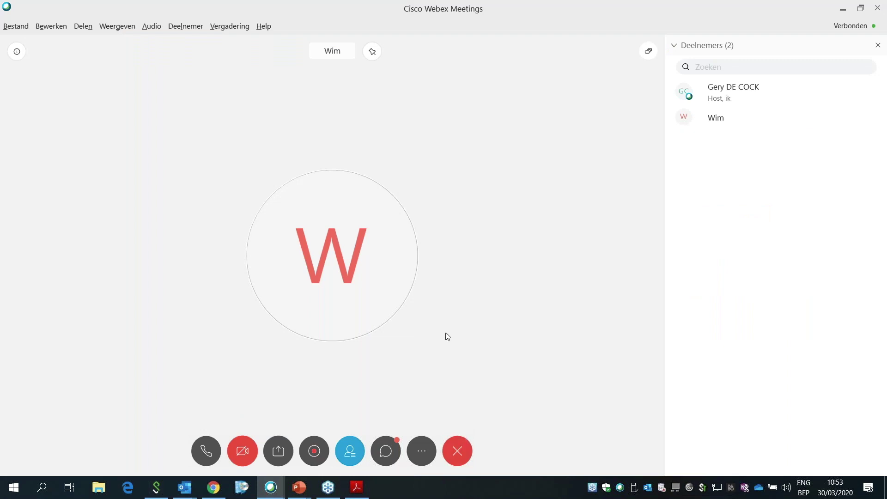
{"action": "left_click", "coordinate": [456, 453]}
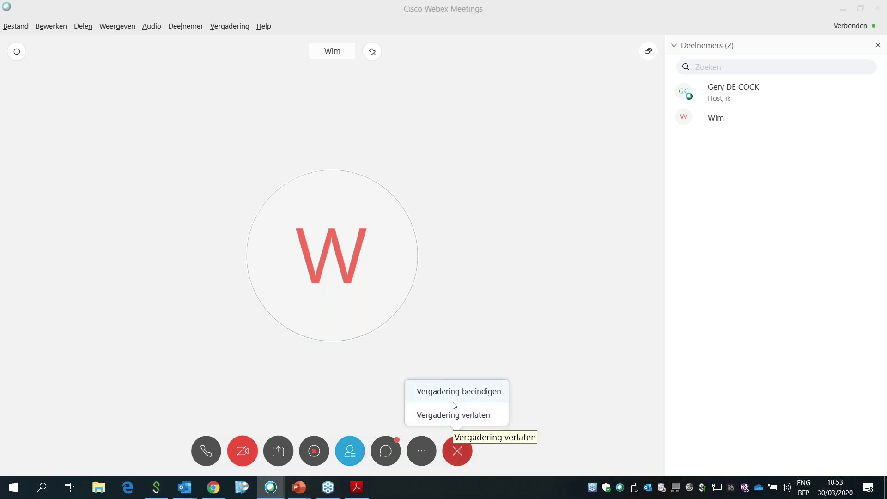
{"action": "left_click", "coordinate": [454, 398]}
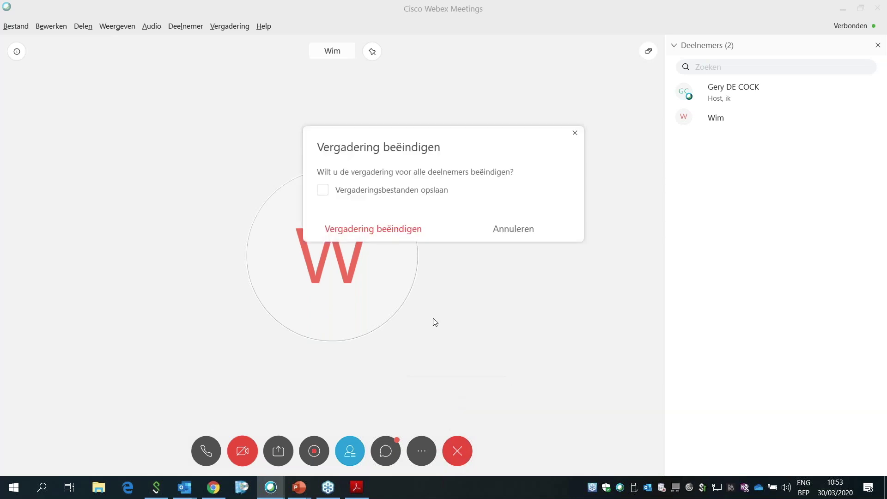
{"action": "left_click", "coordinate": [390, 233]}
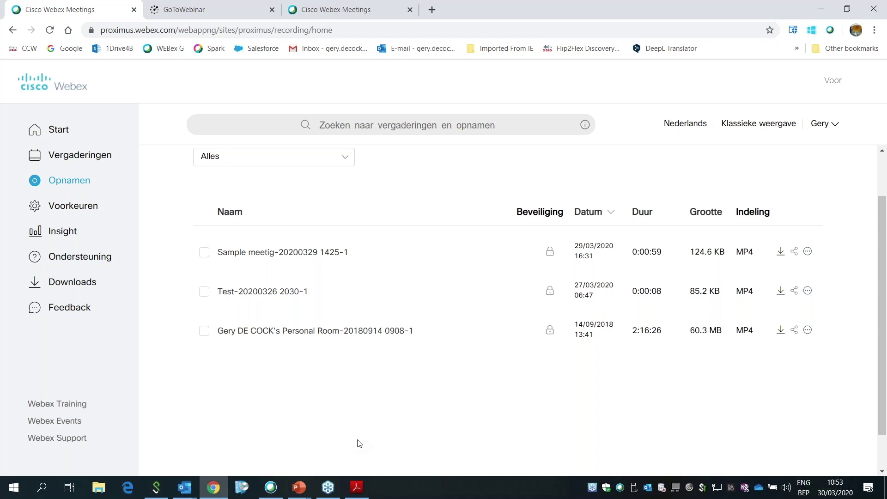
Switch to the running PowerPoint slide show and advance from the Demo slide to the useful links slide
{"action": "left_click", "coordinate": [299, 487]}
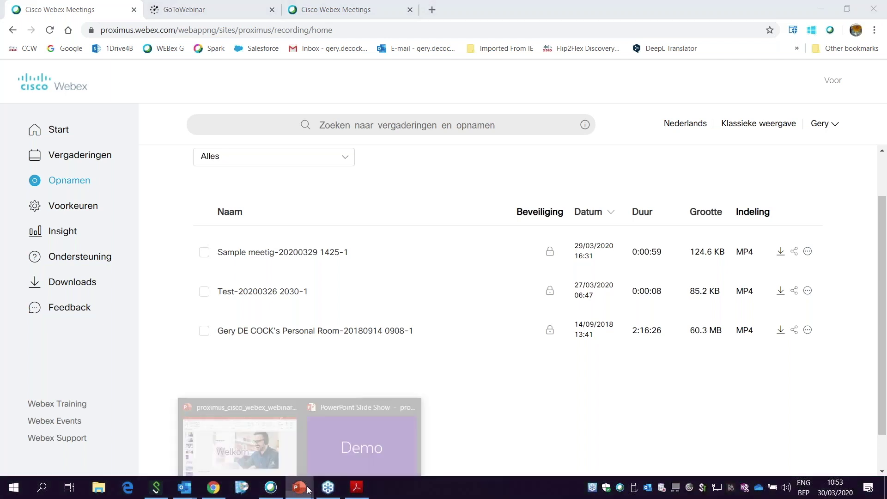
{"action": "left_click", "coordinate": [334, 462]}
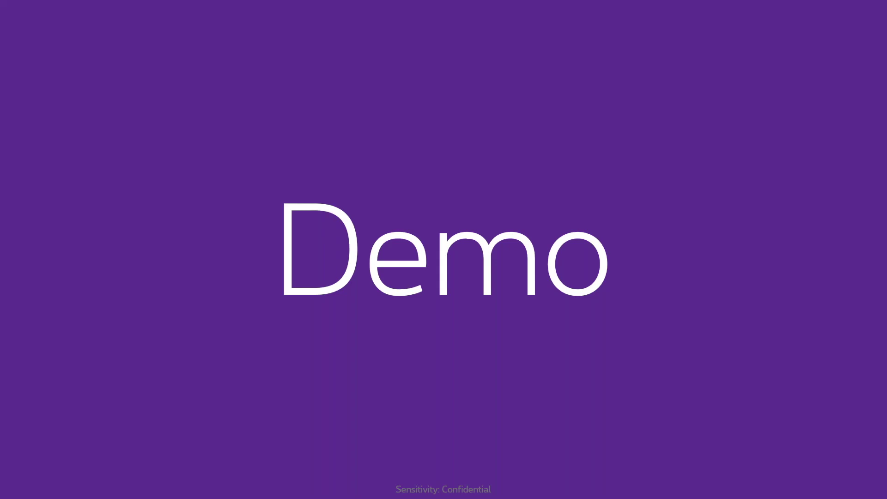
{"action": "key", "text": "Right"}
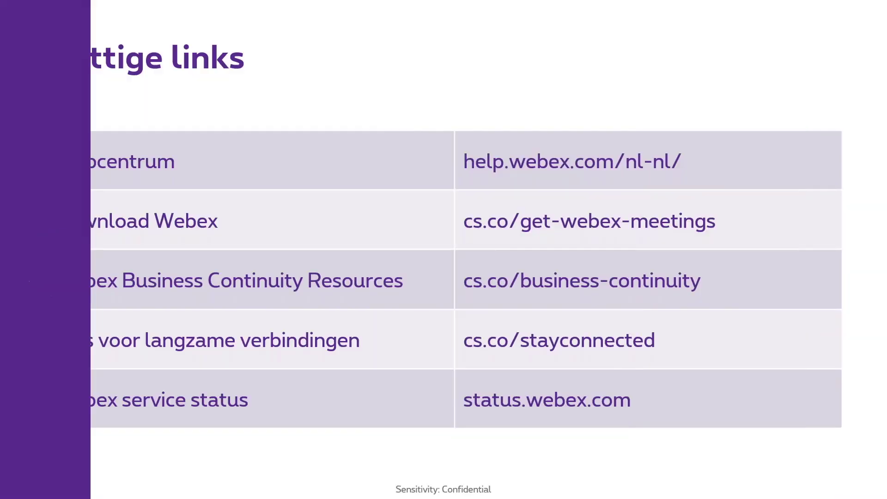